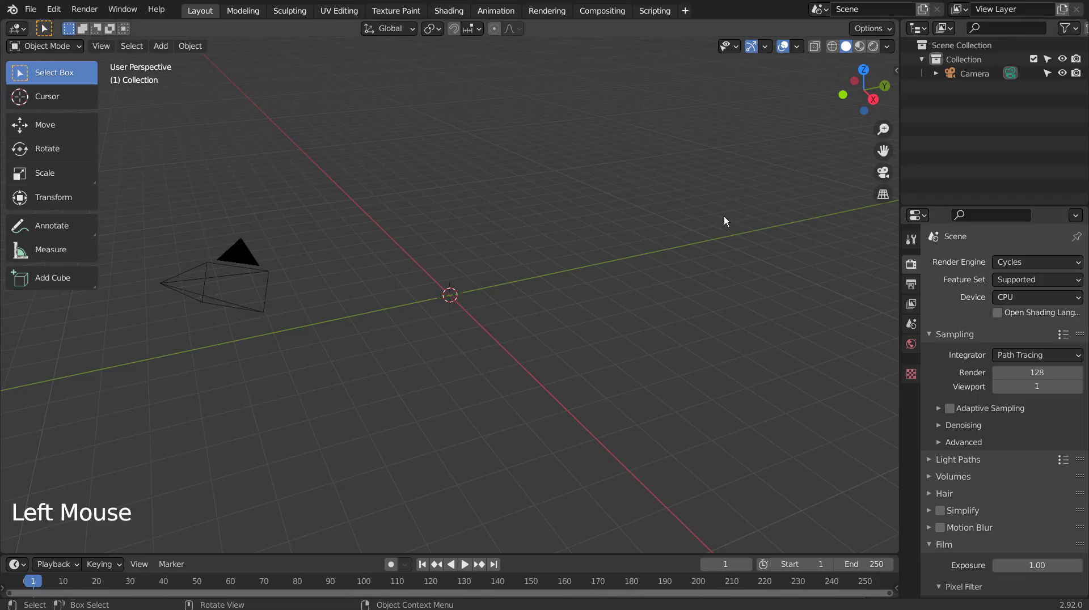
From the front view, add a UV Sphere at the origin, zoom in and show it as wireframe
{"action": "key", "text": "KP_1"}
{"action": "key", "text": "shift+a"}
{"action": "mouse_move", "coordinate": [747, 217]}
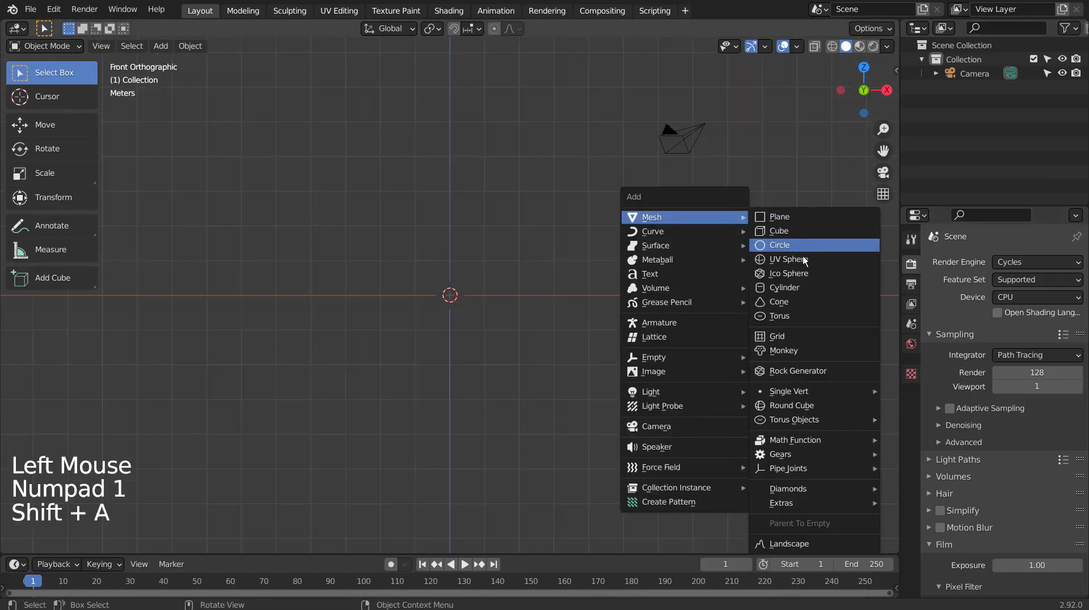
{"action": "left_click", "coordinate": [788, 259]}
{"action": "scroll", "coordinate": [519, 270], "scroll_direction": "up", "scroll_amount": 6}
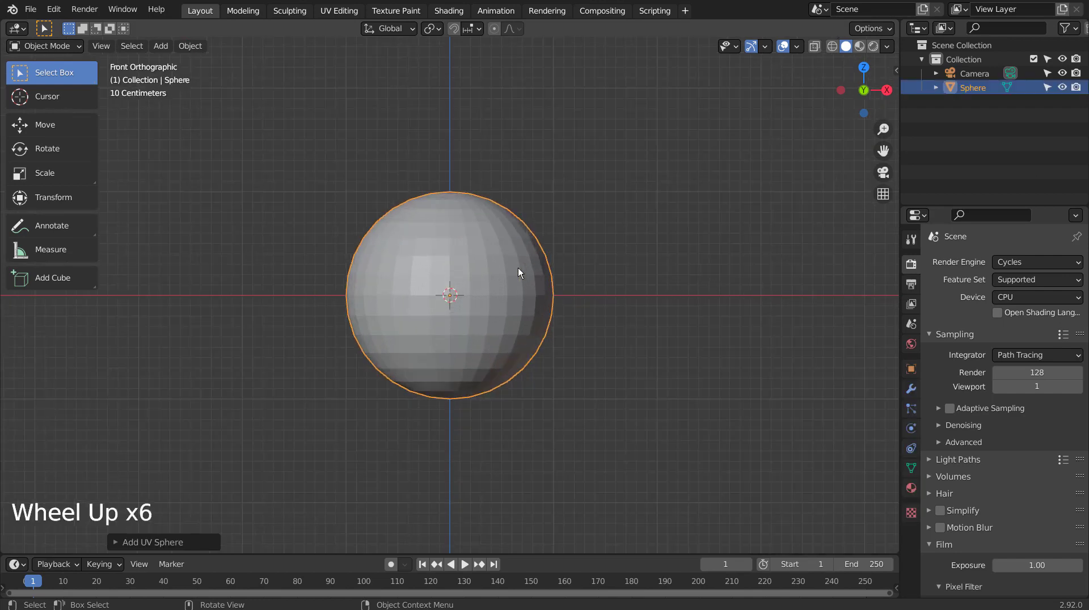
{"action": "key", "text": "shift+z"}
{"action": "scroll", "coordinate": [637, 270], "scroll_direction": "up", "scroll_amount": 3}
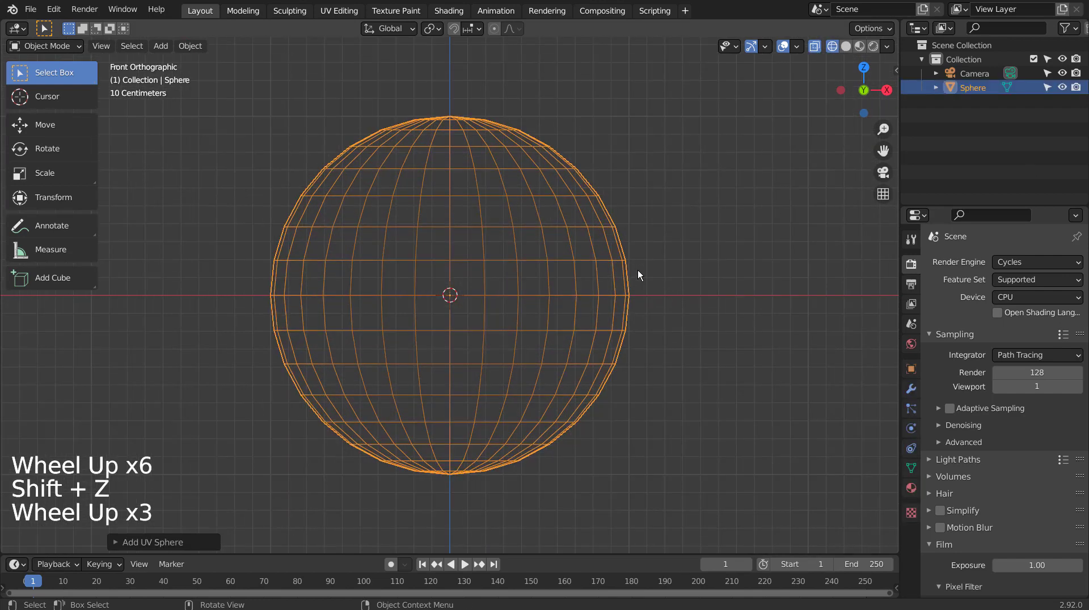
In Edit Mode, box-select the sphere's top cap faces and separate them into their own object
{"action": "key", "text": "Tab"}
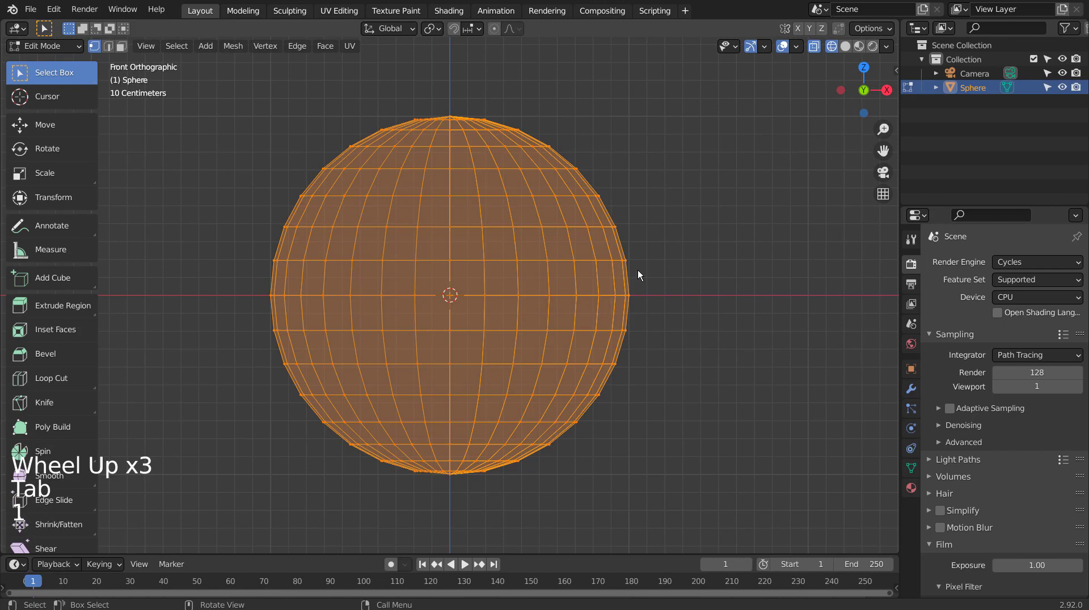
{"action": "left_click", "coordinate": [400, 107]}
{"action": "key", "text": "b"}
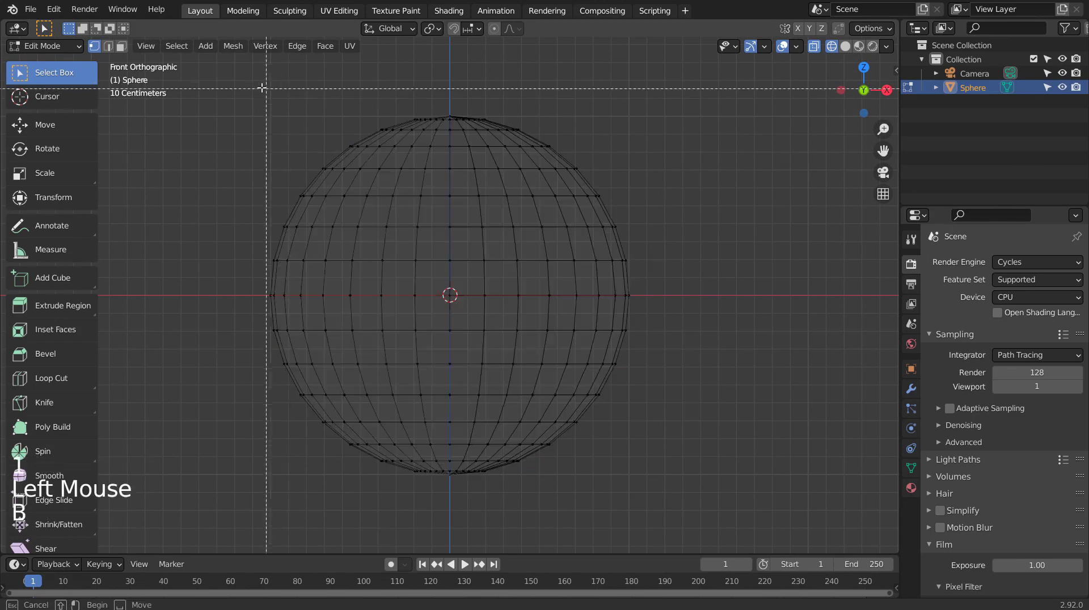
{"action": "left_click_drag", "start_coordinate": [262, 87], "coordinate": [703, 178]}
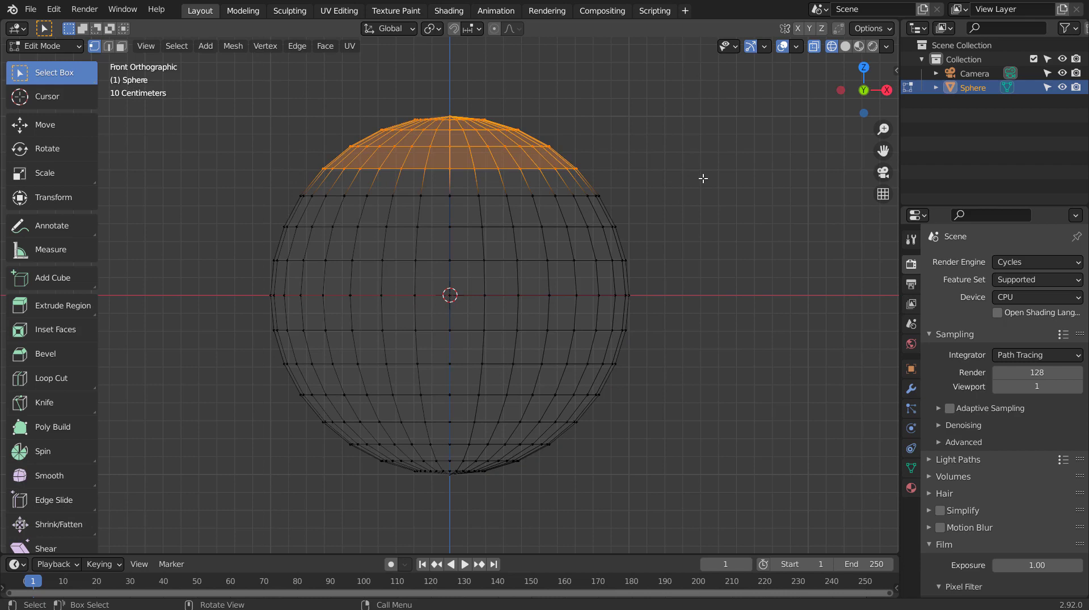
{"action": "key", "text": "p"}
{"action": "left_click", "coordinate": [702, 178]}
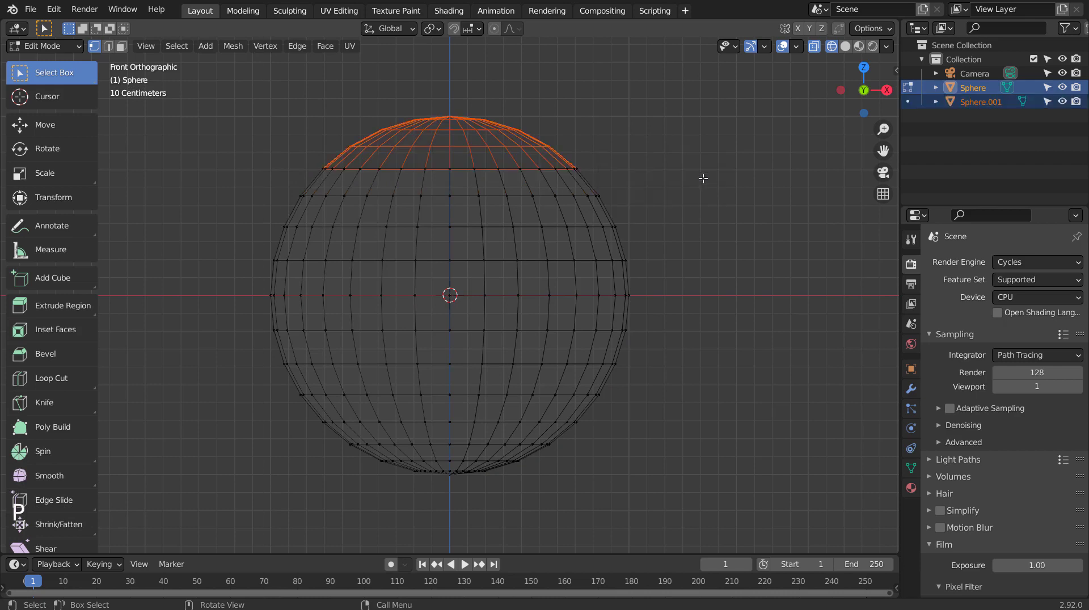
Select the band from below the cap down to the equator and separate it as the upper band
{"action": "key", "text": "Tab"}
{"action": "left_click", "coordinate": [568, 193]}
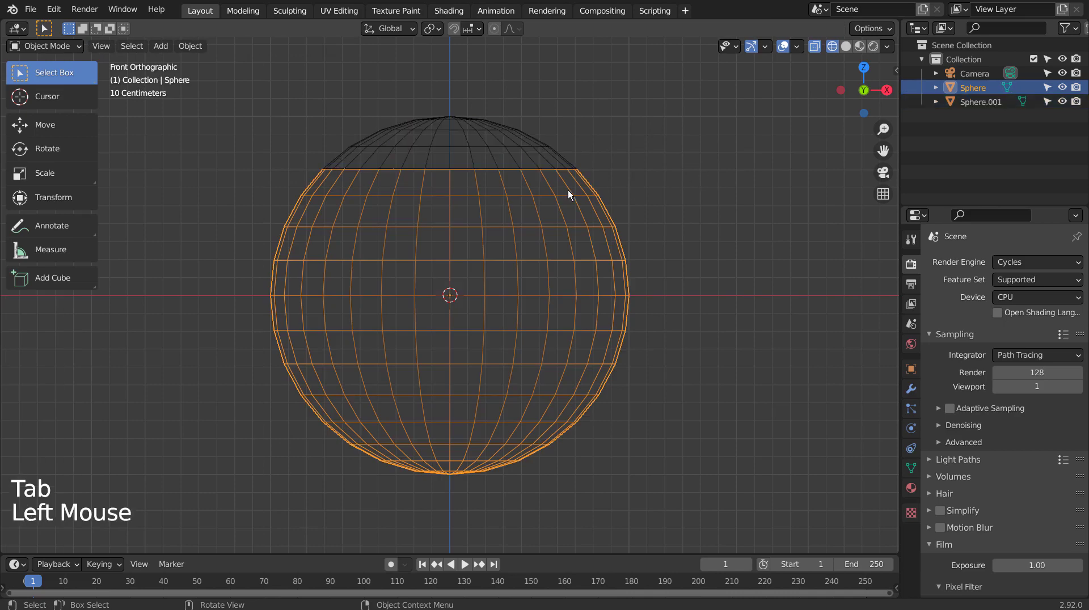
{"action": "key", "text": "Tab"}
{"action": "left_click_drag", "start_coordinate": [248, 139], "coordinate": [708, 270]}
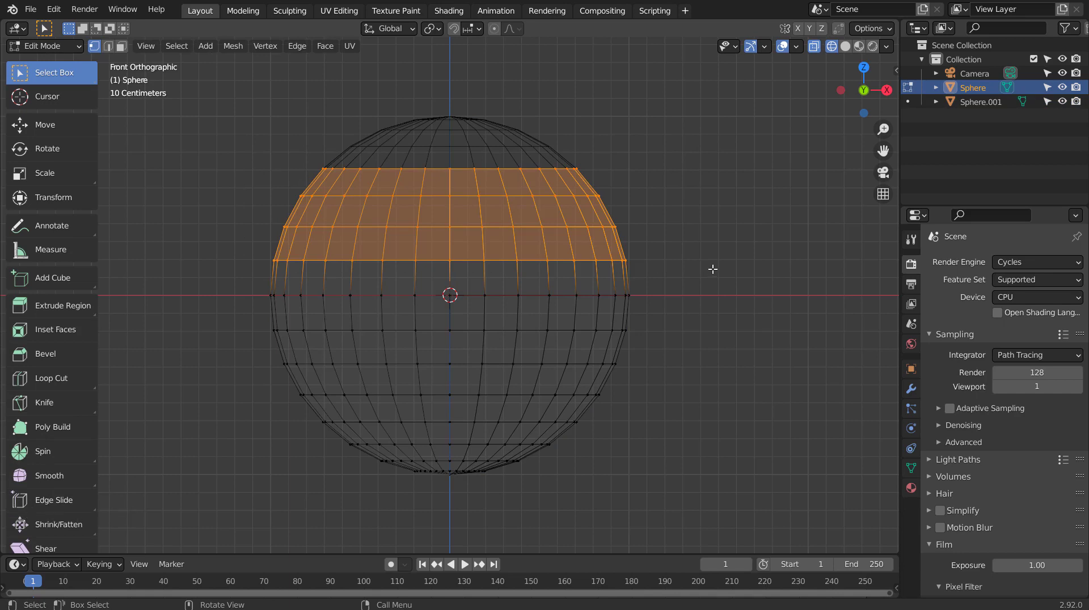
{"action": "left_click", "coordinate": [378, 139]}
{"action": "left_click_drag", "start_coordinate": [244, 130], "coordinate": [700, 280]}
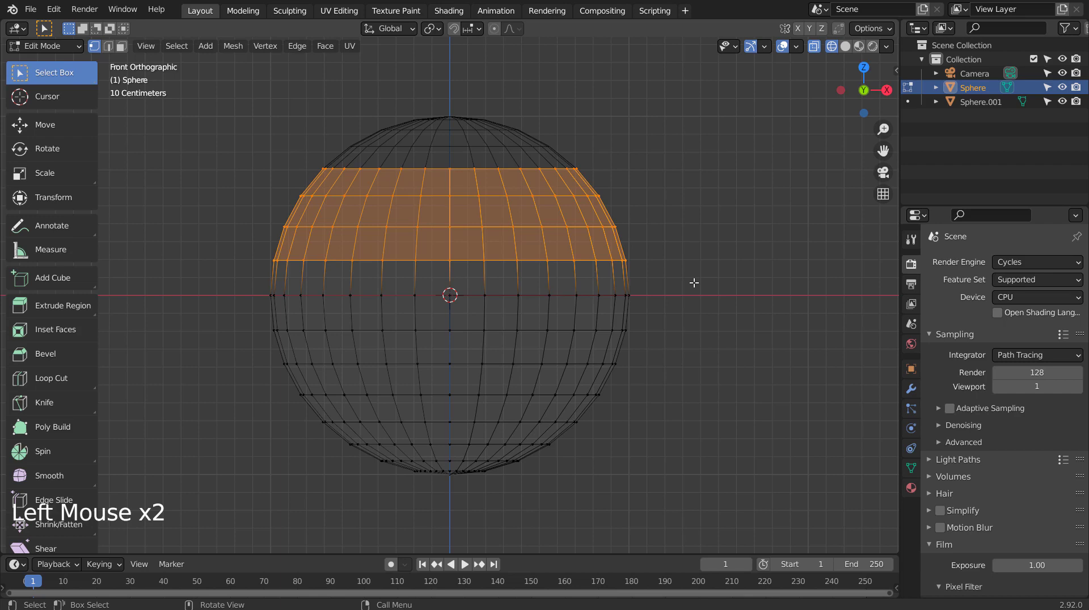
{"action": "left_click_drag", "start_coordinate": [267, 116], "coordinate": [701, 296]}
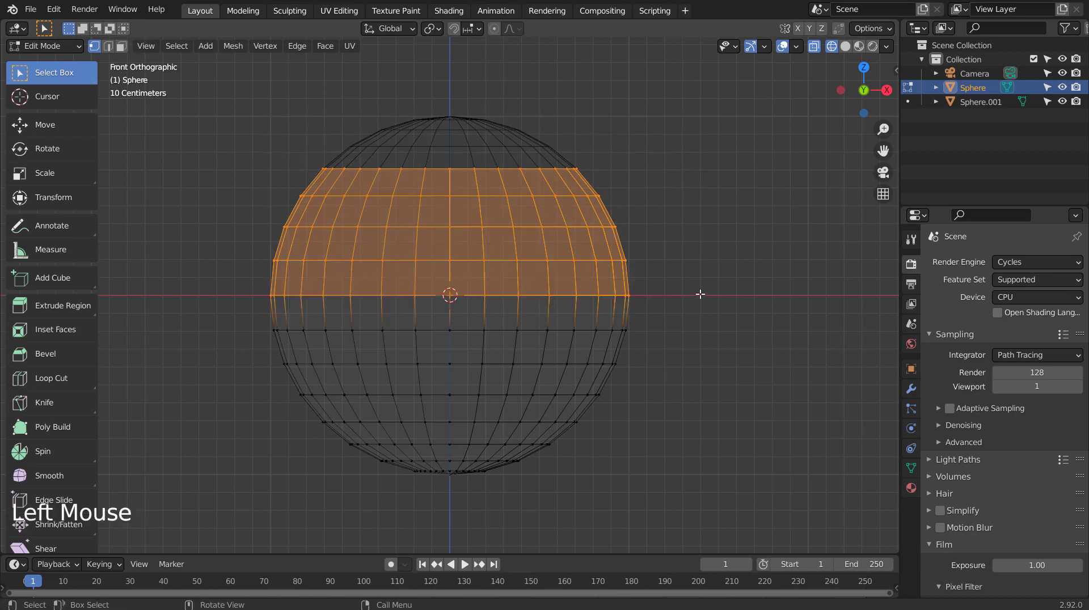
{"action": "key", "text": "p"}
{"action": "left_click", "coordinate": [700, 294]}
Separate the band just below the equator from the lower half, leaving the bottom cap
{"action": "key", "text": "Tab"}
{"action": "left_click", "coordinate": [597, 324]}
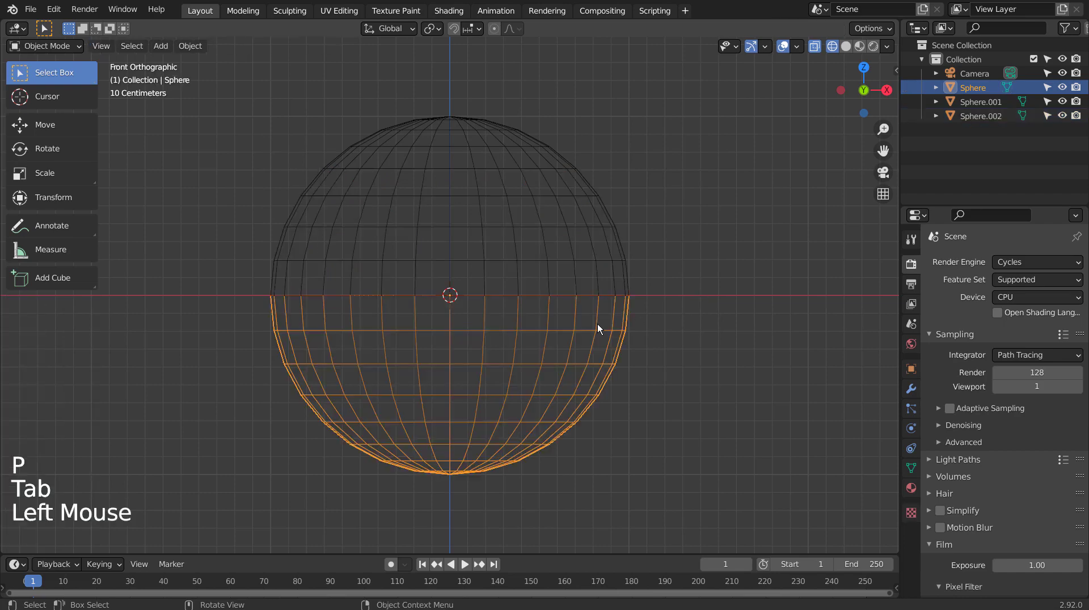
{"action": "key", "text": "Tab"}
{"action": "left_click", "coordinate": [422, 252]}
{"action": "key", "text": "b"}
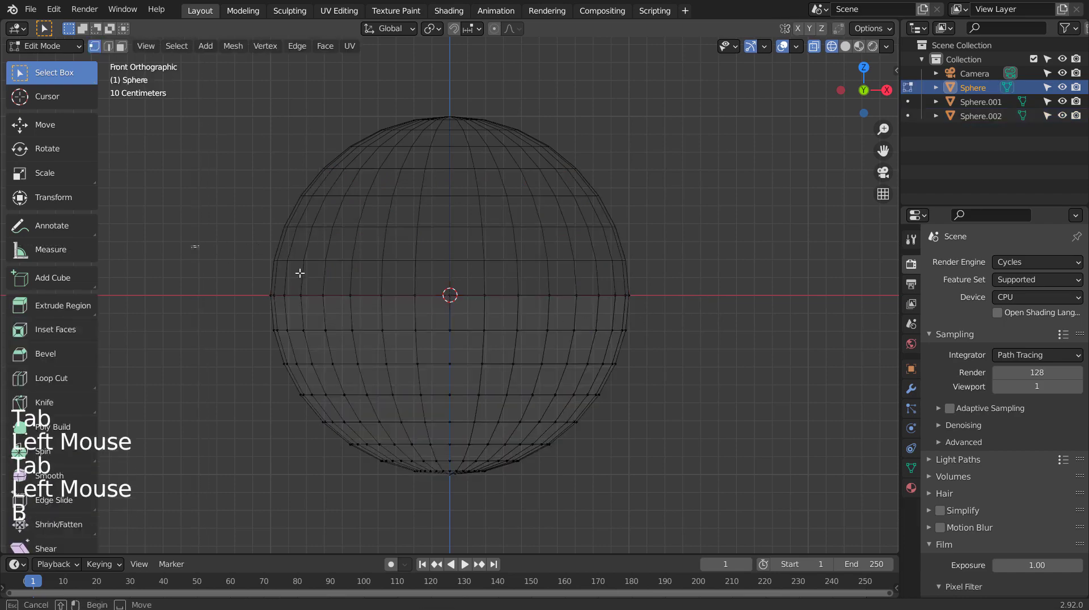
{"action": "left_click_drag", "start_coordinate": [191, 246], "coordinate": [674, 399]}
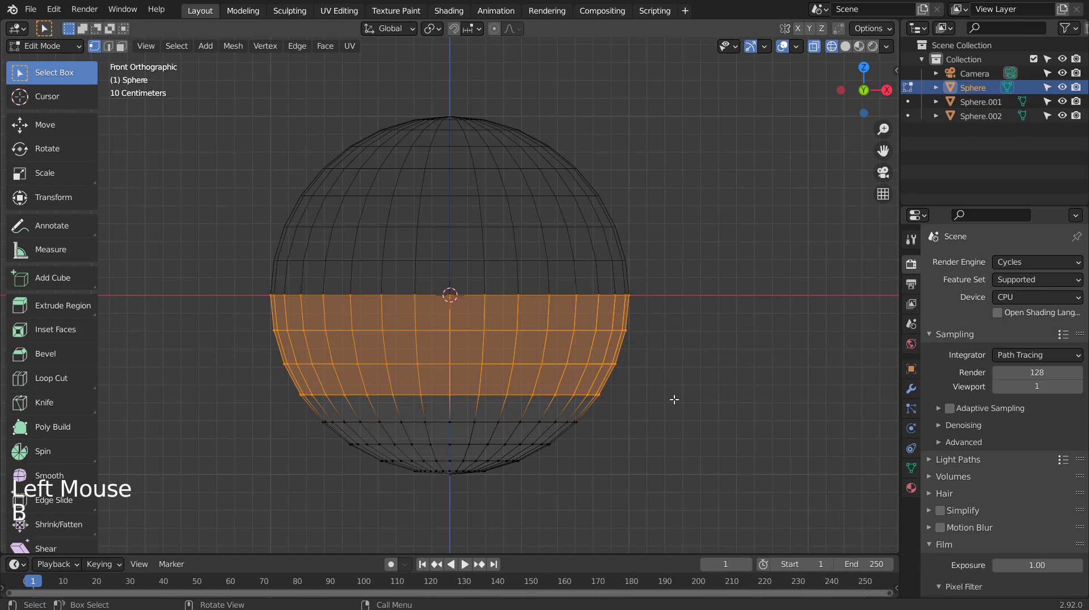
{"action": "key", "text": "p"}
{"action": "left_click", "coordinate": [674, 400]}
Confirm the bottom cap, lower band and upper band are separate objects, then select the top cap
{"action": "key", "text": "Tab"}
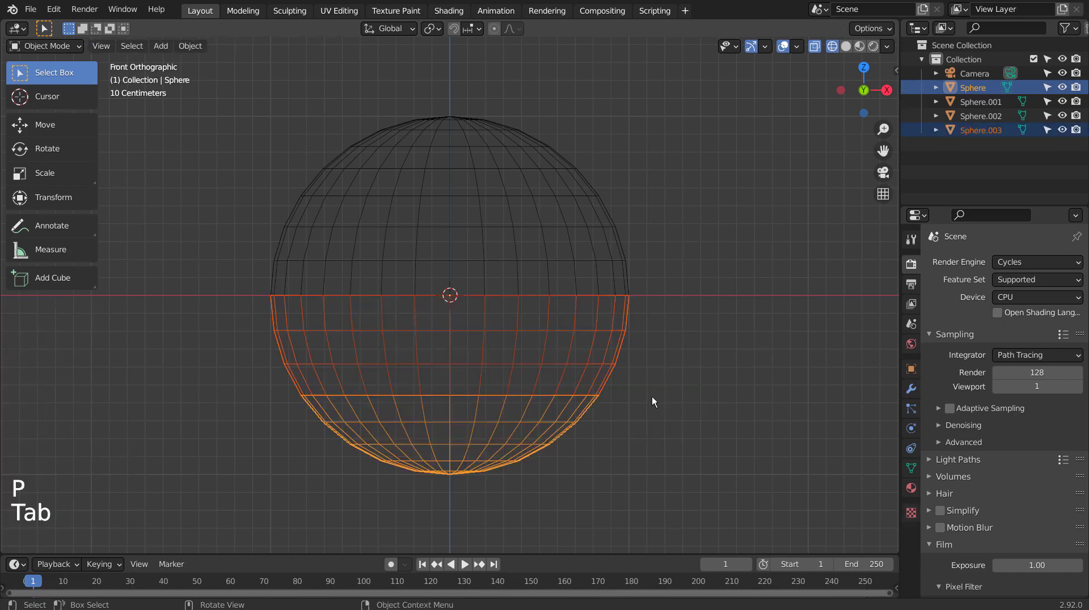
{"action": "left_click", "coordinate": [652, 400]}
{"action": "left_click", "coordinate": [565, 406]}
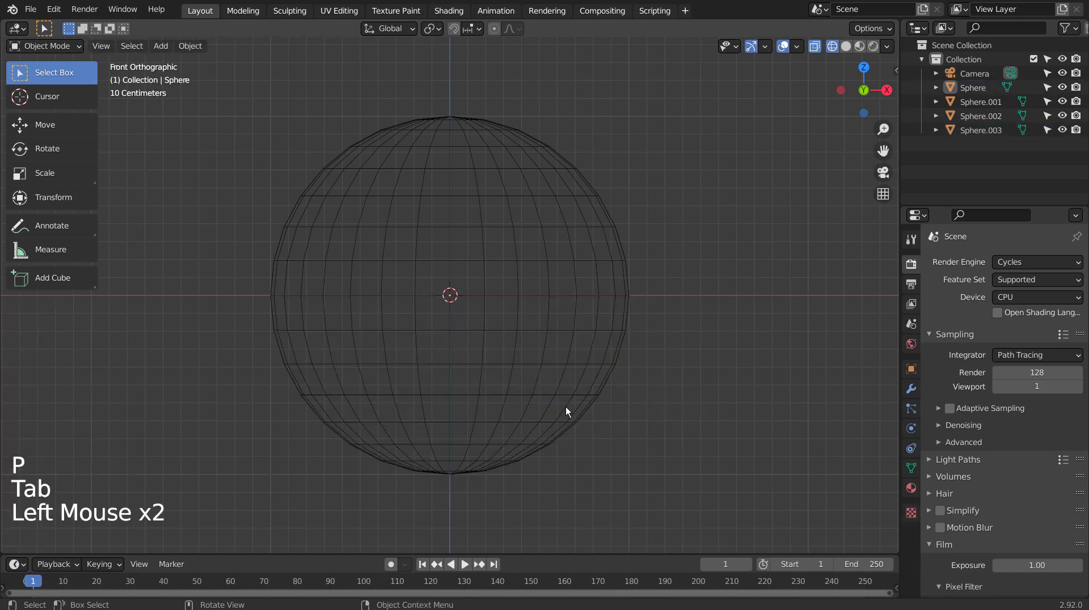
{"action": "left_click", "coordinate": [597, 373]}
{"action": "left_click", "coordinate": [620, 233]}
{"action": "double_click", "coordinate": [602, 161]}
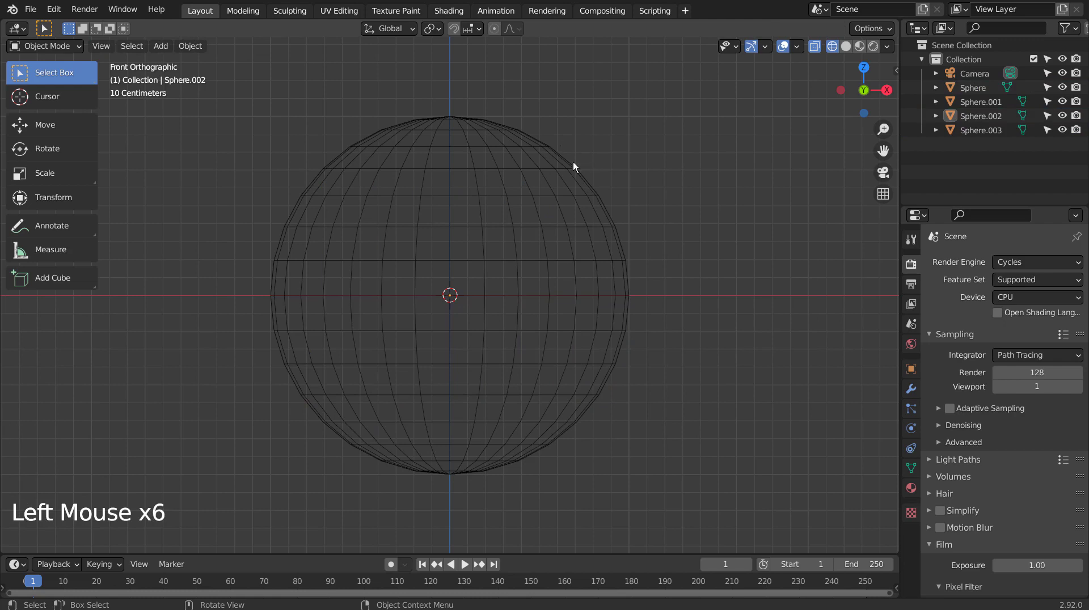
{"action": "left_click", "coordinate": [513, 146]}
Switch to solid shading and add level-3 subdivision (Ctrl+3) to all four slices
{"action": "key", "text": "Tab"}
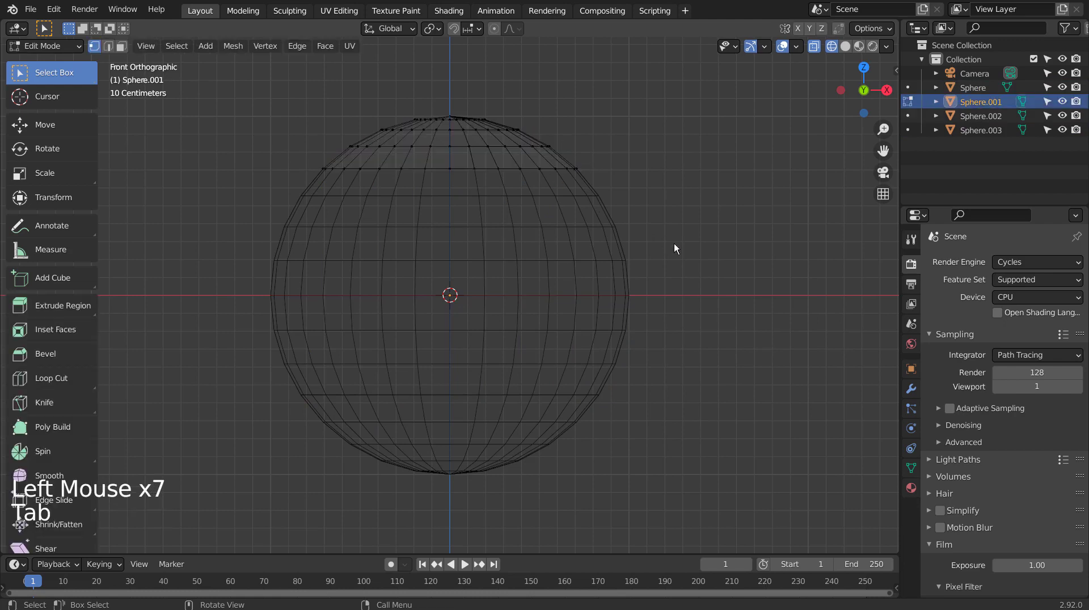
{"action": "key", "text": "shift+z"}
{"action": "middle_click_drag", "start_coordinate": [674, 243], "coordinate": [664, 291]}
{"action": "key", "text": "Tab"}
{"action": "key", "text": "ctrl+3"}
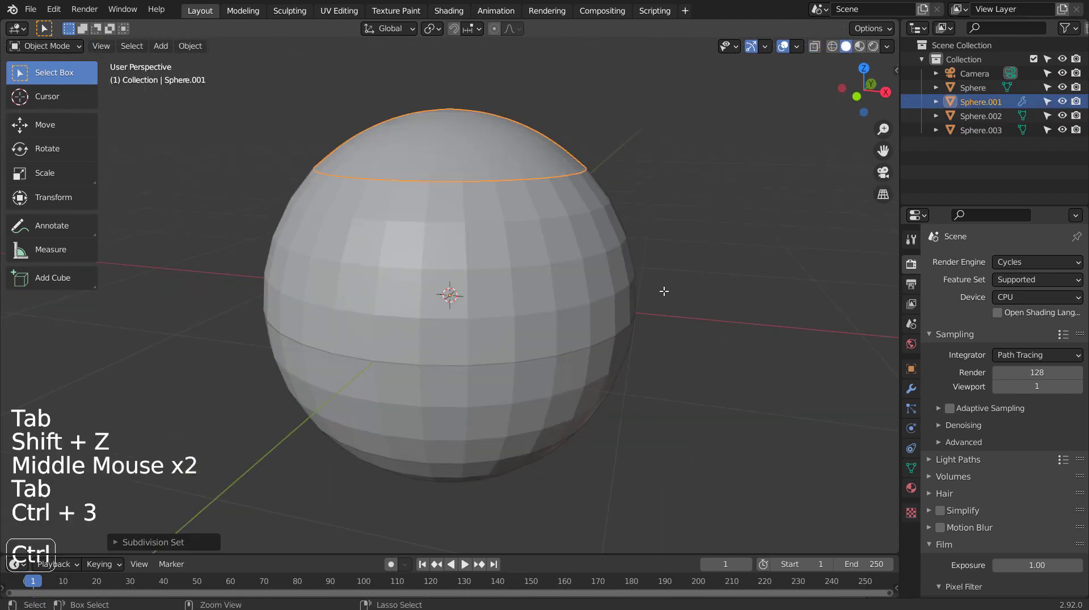
{"action": "left_click", "coordinate": [540, 224]}
{"action": "key", "text": "ctrl+3"}
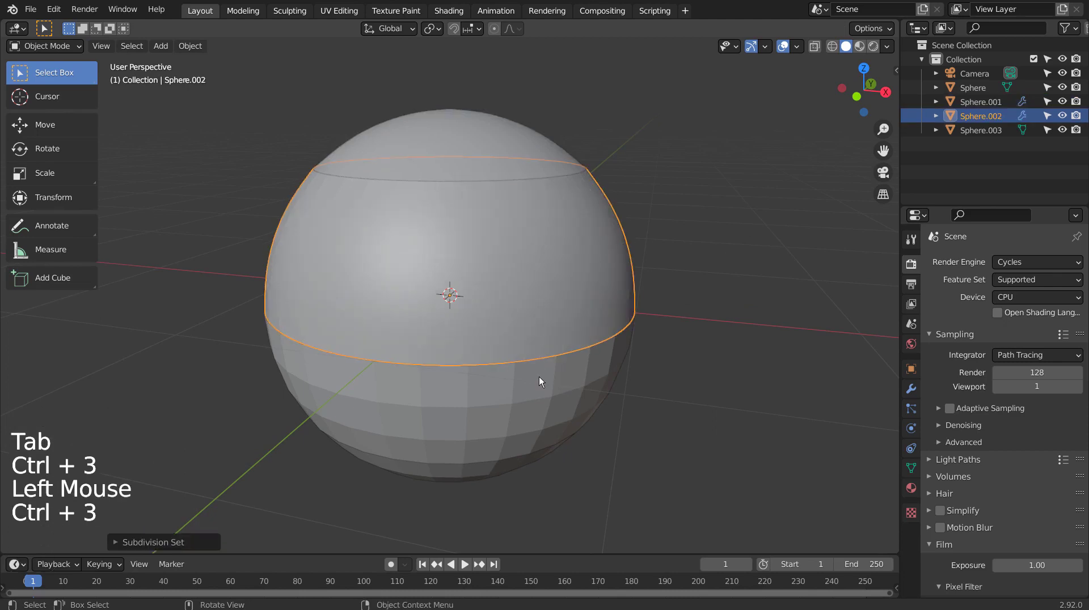
{"action": "left_click", "coordinate": [539, 377]}
{"action": "key", "text": "ctrl+3"}
{"action": "middle_click_drag", "start_coordinate": [538, 376], "coordinate": [495, 224]}
{"action": "left_click", "coordinate": [502, 427]}
{"action": "key", "text": "ctrl+3"}
In front view, shift the upper band and bottom cap left and the lower band right
{"action": "left_click", "coordinate": [478, 192]}
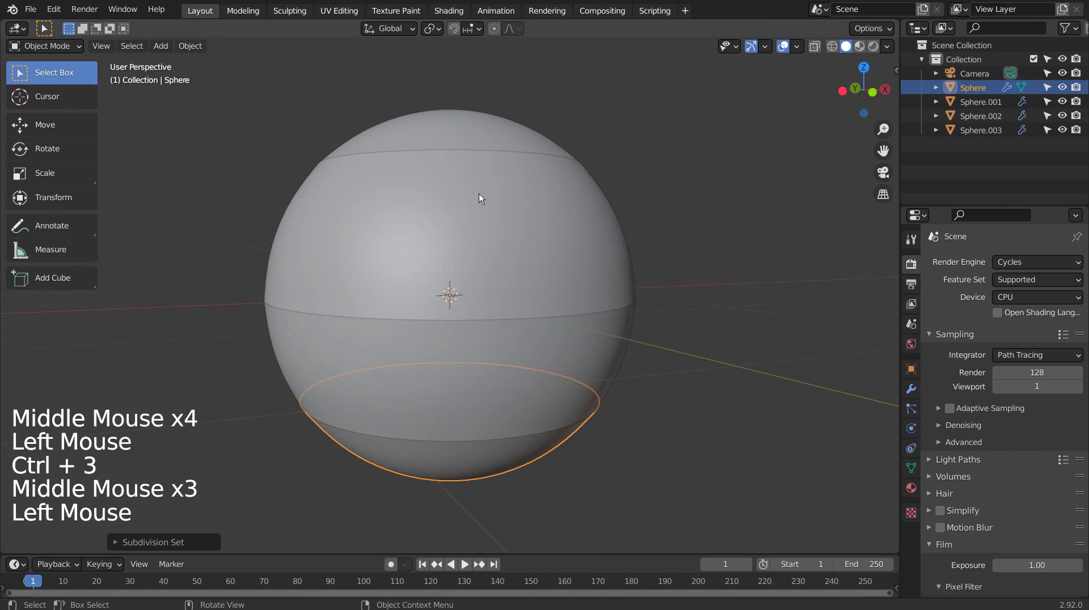
{"action": "key", "text": "KP_1"}
{"action": "key", "text": "g"}
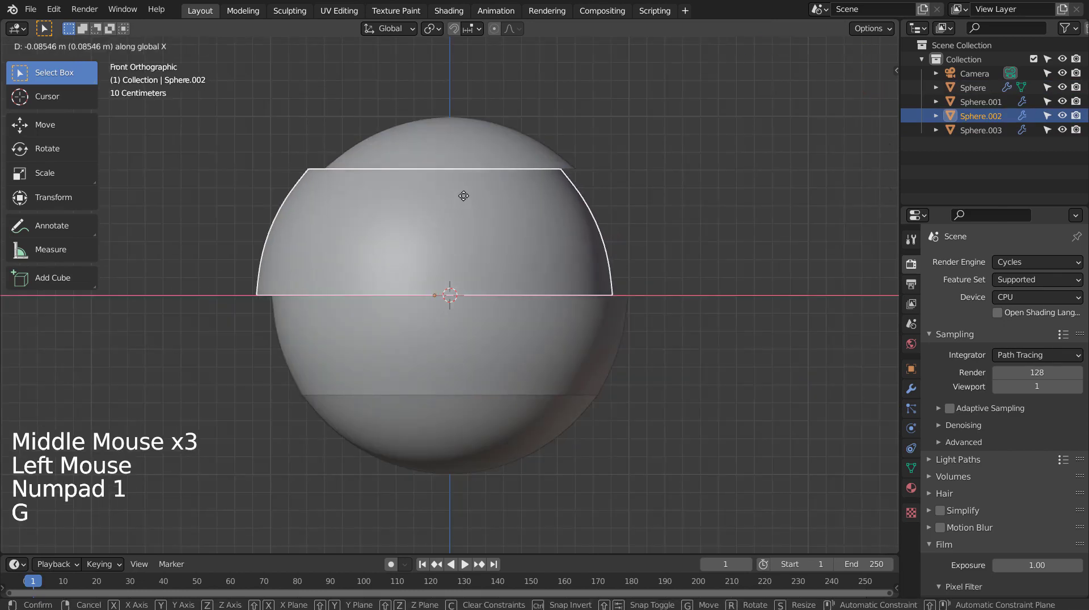
{"action": "left_click", "coordinate": [456, 197]}
{"action": "left_click", "coordinate": [498, 339]}
{"action": "key", "text": "g"}
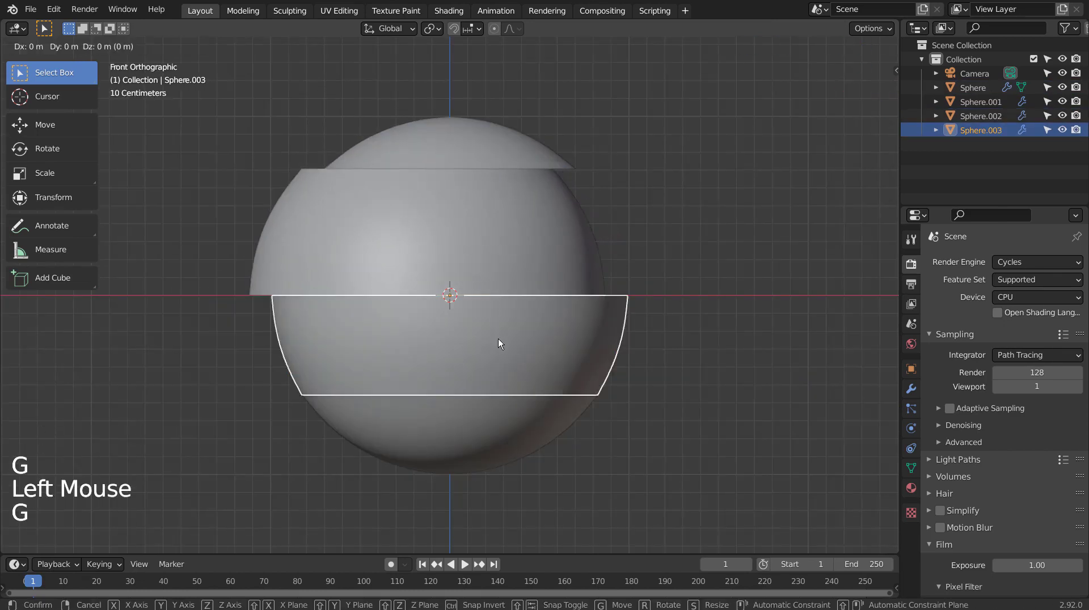
{"action": "left_click", "coordinate": [522, 339]}
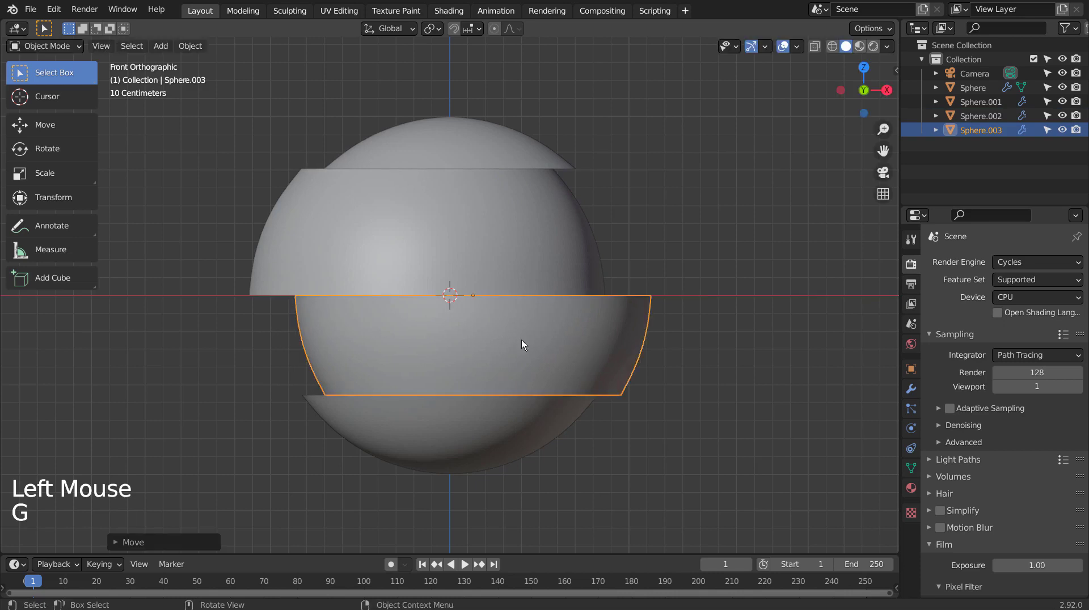
{"action": "left_click", "coordinate": [505, 425]}
{"action": "key", "text": "g"}
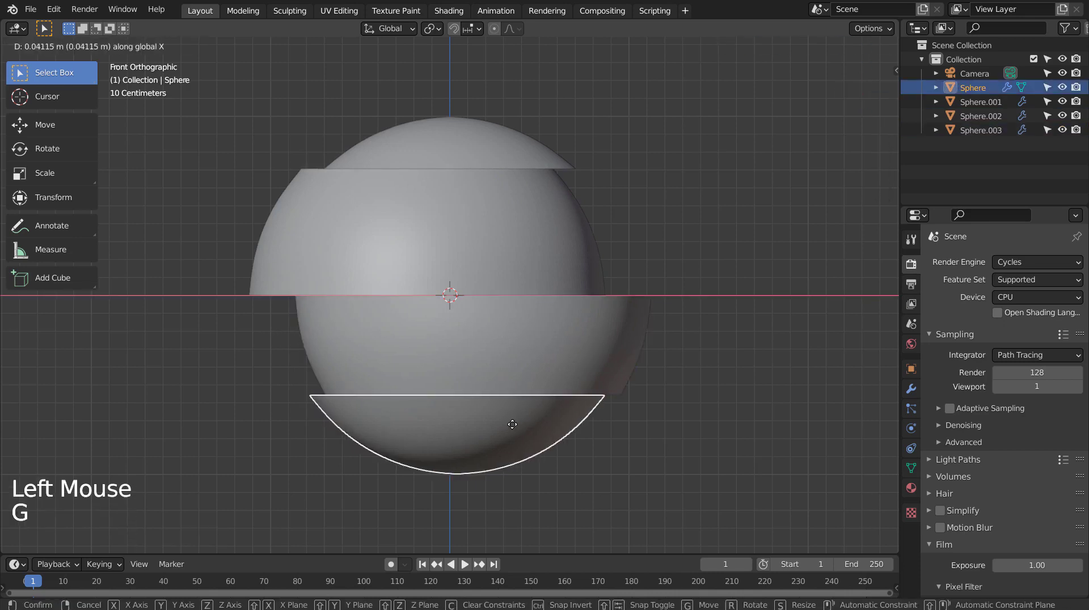
{"action": "left_click", "coordinate": [485, 427]}
{"action": "left_click", "coordinate": [495, 160]}
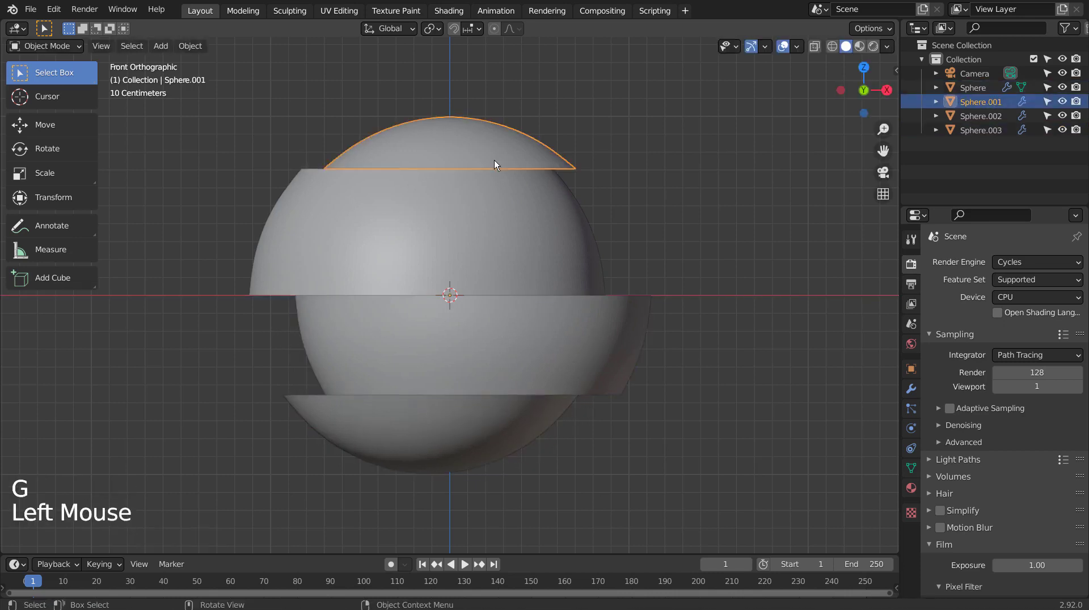
Shift the top cap slightly right to complete the staggered slices
{"action": "key", "text": "g"}
{"action": "left_click", "coordinate": [511, 160]}
{"action": "middle_click_drag", "start_coordinate": [630, 210], "coordinate": [590, 358]}
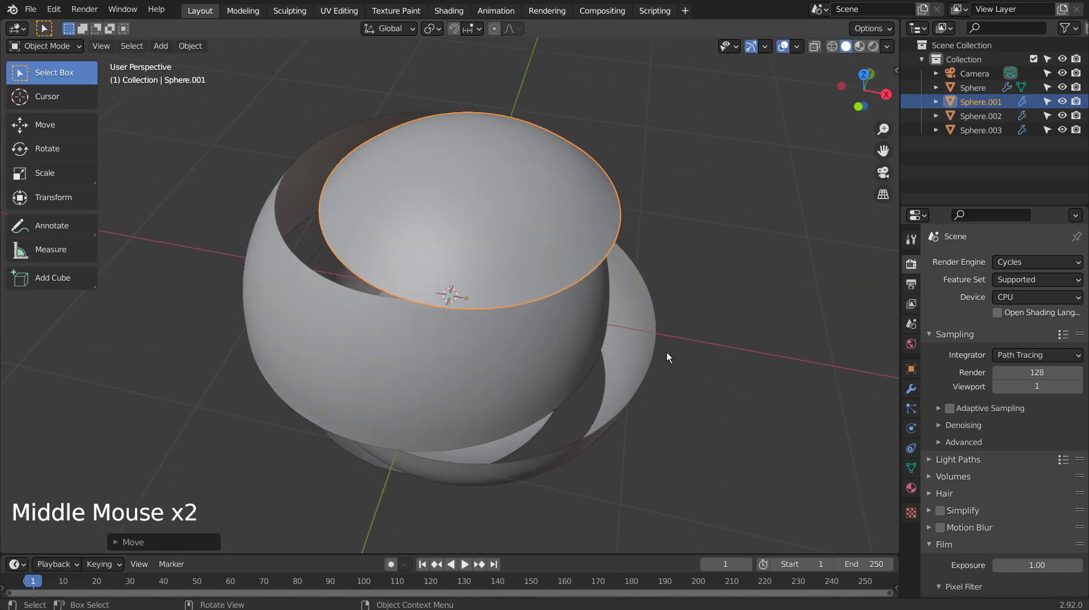
In edge mode, select the top cap's open rim loop and cap it
{"action": "key", "text": "Tab"}
{"action": "middle_click_drag", "start_coordinate": [666, 352], "coordinate": [596, 230]}
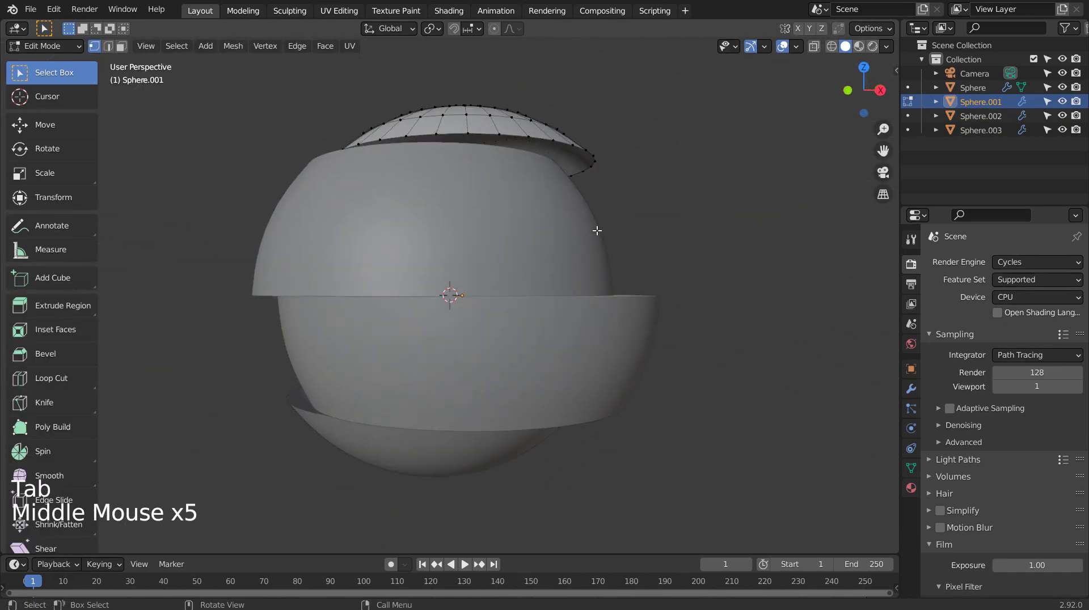
{"action": "key", "text": "2"}
{"action": "left_click", "coordinate": [543, 142], "text": "alt"}
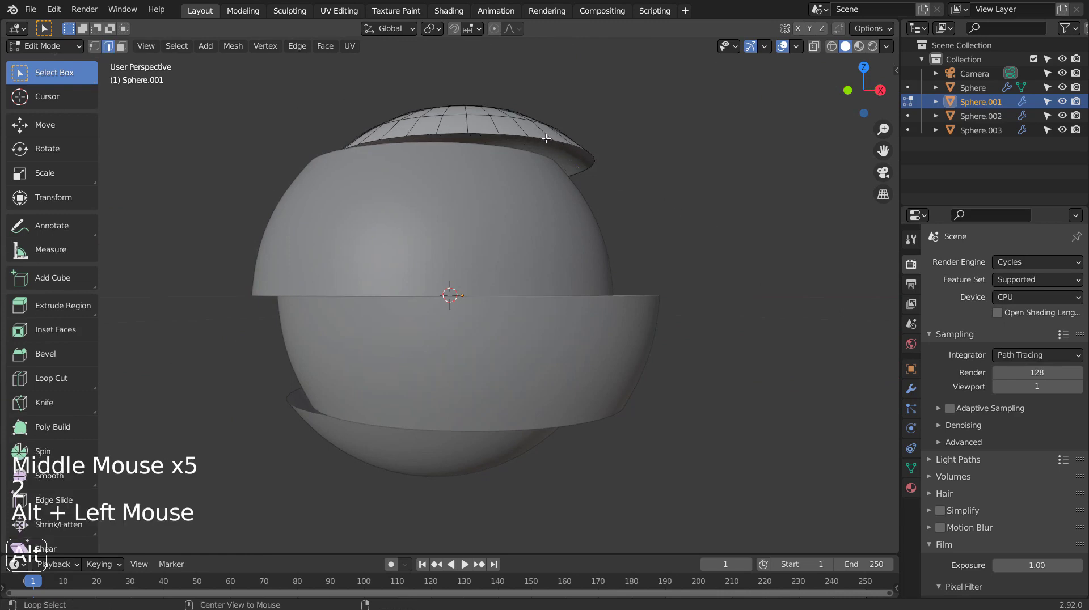
{"action": "middle_click_drag", "start_coordinate": [609, 187], "coordinate": [644, 233]}
{"action": "key", "text": "ctrl+z"}
{"action": "left_click", "coordinate": [540, 167], "text": "alt"}
{"action": "key", "text": "e"}
{"action": "key", "text": "Tab"}
Fill Sphere.002's top and bottom rim loops with faces
{"action": "left_click", "coordinate": [399, 209]}
{"action": "middle_click_drag", "start_coordinate": [399, 210], "coordinate": [472, 274]}
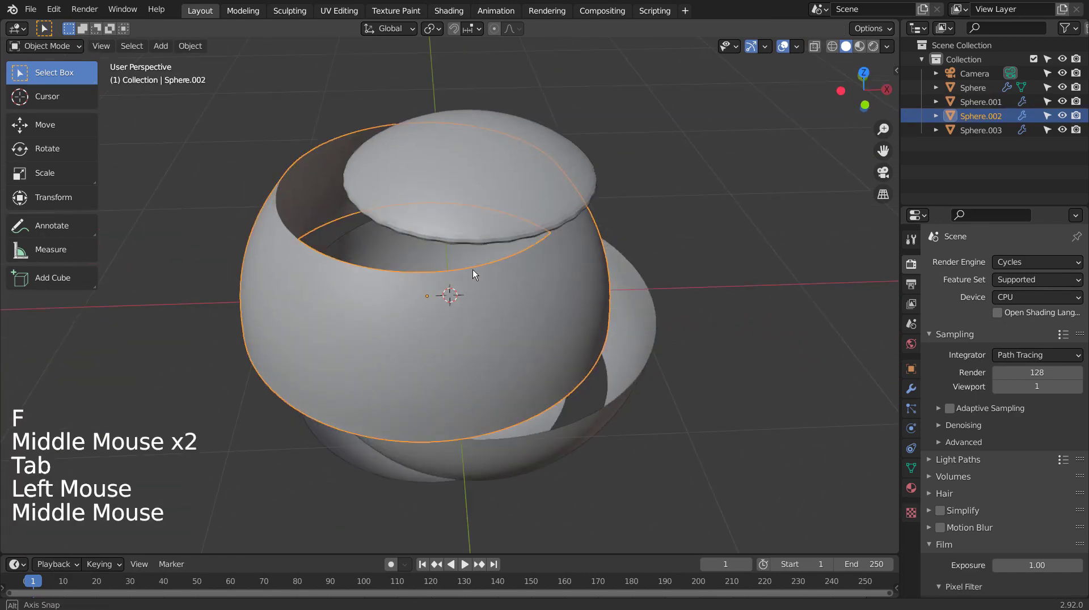
{"action": "middle_click", "coordinate": [473, 274]}
{"action": "key", "text": "Tab"}
{"action": "key", "text": "2"}
{"action": "left_click", "coordinate": [408, 273], "text": "alt"}
{"action": "key", "text": "f"}
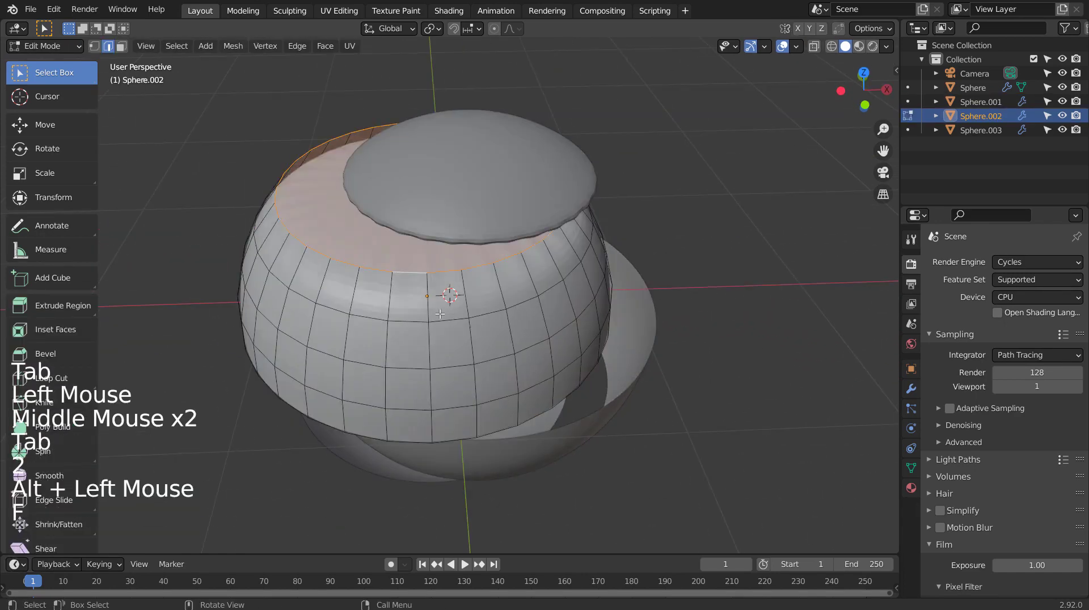
{"action": "middle_click_drag", "start_coordinate": [440, 313], "coordinate": [556, 409]}
{"action": "left_click", "coordinate": [423, 324], "text": "alt"}
{"action": "key", "text": "f"}
{"action": "key", "text": "Tab"}
Fill Sphere.003's upper and lower rim loops with faces
{"action": "left_click", "coordinate": [591, 348]}
{"action": "key", "text": "Tab"}
{"action": "left_click", "coordinate": [592, 342], "text": "alt"}
{"action": "key", "text": "f"}
{"action": "key", "text": "Tab"}
{"action": "key", "text": "Tab"}
{"action": "key", "text": "Tab"}
{"action": "left_click", "coordinate": [591, 391], "text": "alt"}
{"action": "key", "text": "f"}
{"action": "middle_click_drag", "start_coordinate": [555, 409], "coordinate": [493, 430]}
{"action": "key", "text": "Tab"}
Fill the bottom bowl's upper rim loop with a face
{"action": "left_click", "coordinate": [454, 452]}
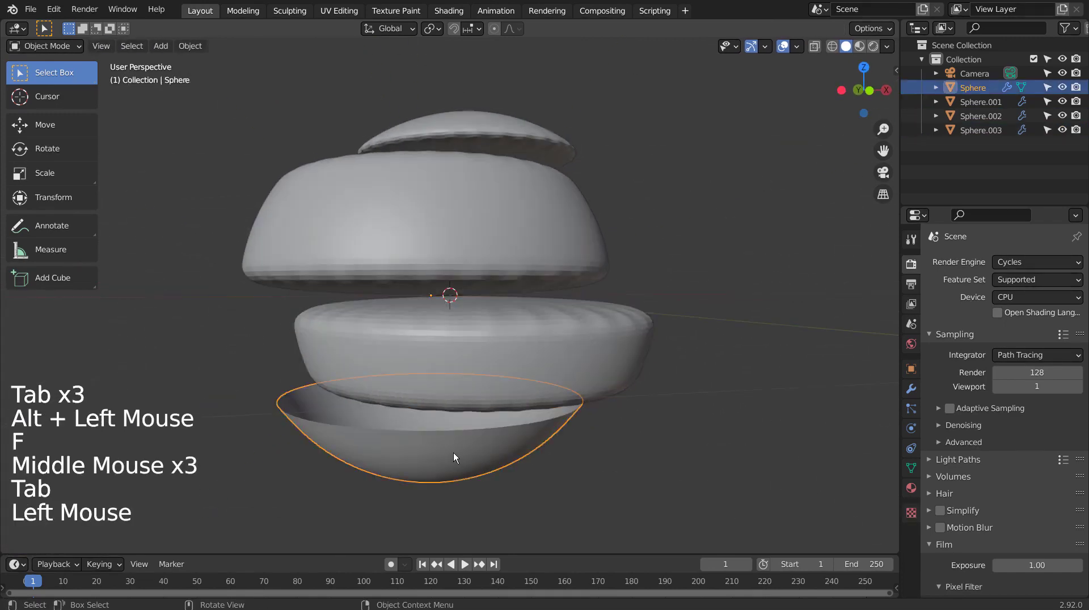
{"action": "key", "text": "Tab"}
{"action": "left_click", "coordinate": [482, 431], "text": "alt"}
{"action": "key", "text": "f"}
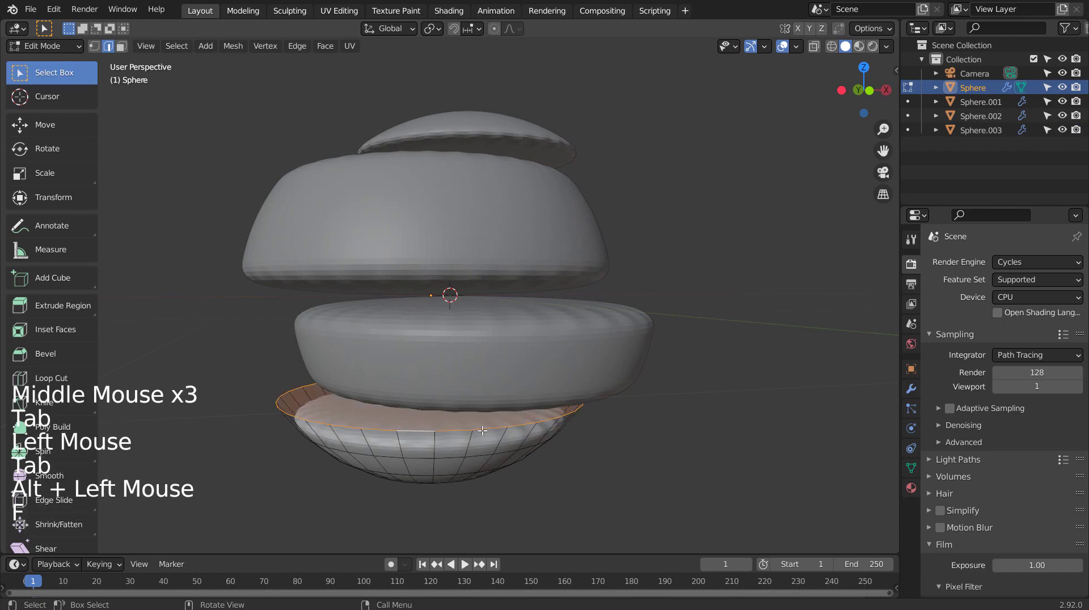
{"action": "key", "text": "Tab"}
{"action": "middle_click_drag", "start_coordinate": [481, 427], "coordinate": [511, 431]}
Bevel the bottom bowl's rim loop with 2 segments
{"action": "key", "text": "Tab"}
{"action": "scroll", "coordinate": [511, 431], "scroll_direction": "up", "scroll_amount": 4}
{"action": "middle_click_drag", "start_coordinate": [567, 454], "coordinate": [605, 452]}
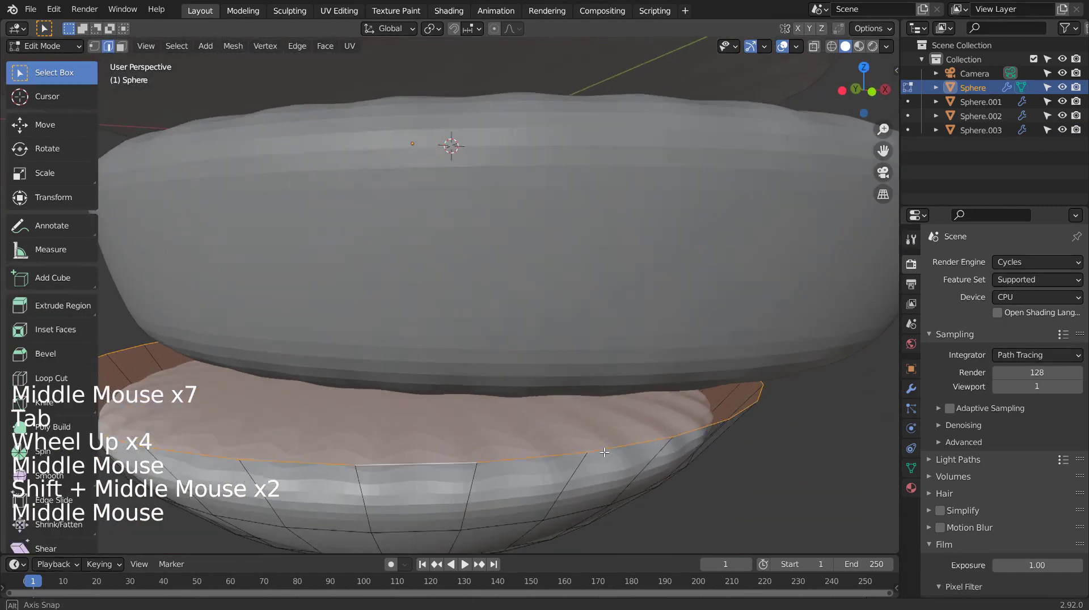
{"action": "key", "text": "ctrl+b"}
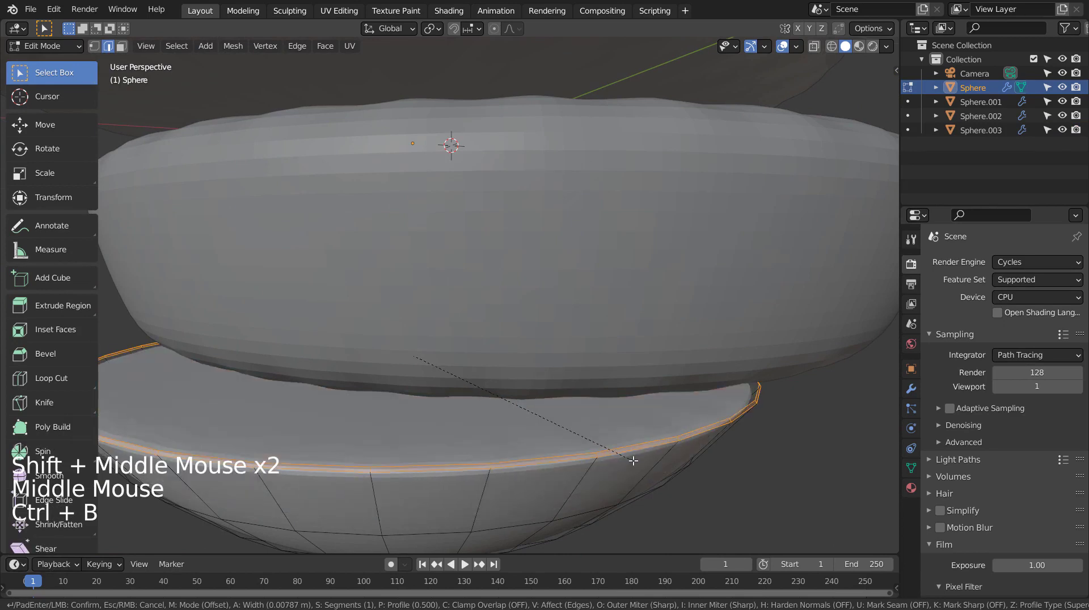
{"action": "scroll", "coordinate": [628, 460], "scroll_direction": "up", "scroll_amount": 1}
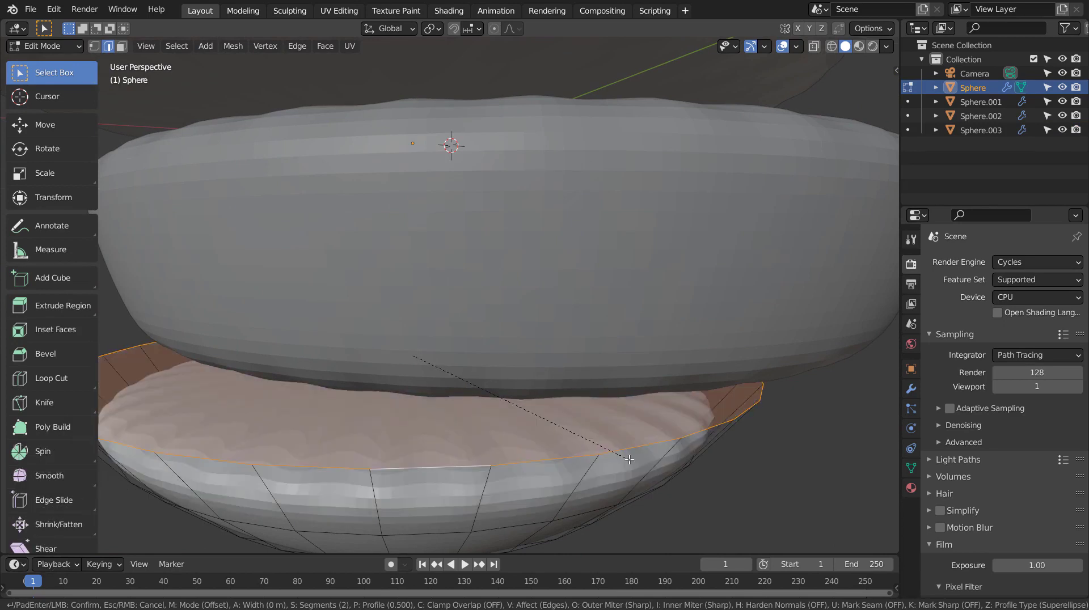
{"action": "left_click", "coordinate": [632, 460]}
{"action": "key", "text": "Tab"}
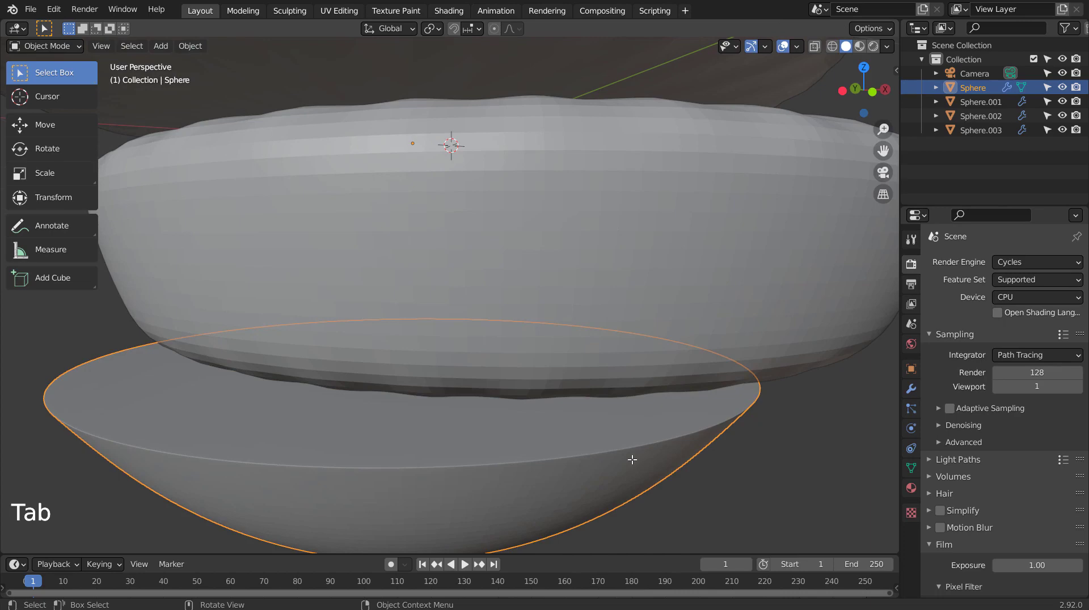
Select Sphere.003's rim edge loops and give them a thin bevel
{"action": "right_click", "coordinate": [632, 443]}
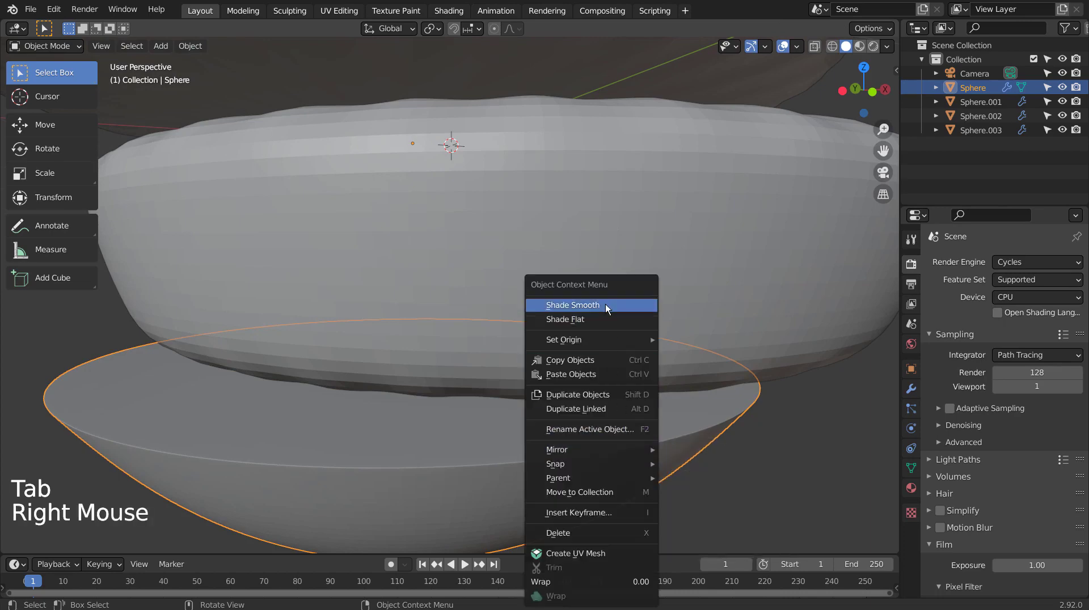
{"action": "left_click", "coordinate": [697, 353]}
{"action": "middle_click_drag", "start_coordinate": [697, 352], "coordinate": [672, 343]}
{"action": "key", "text": "Tab"}
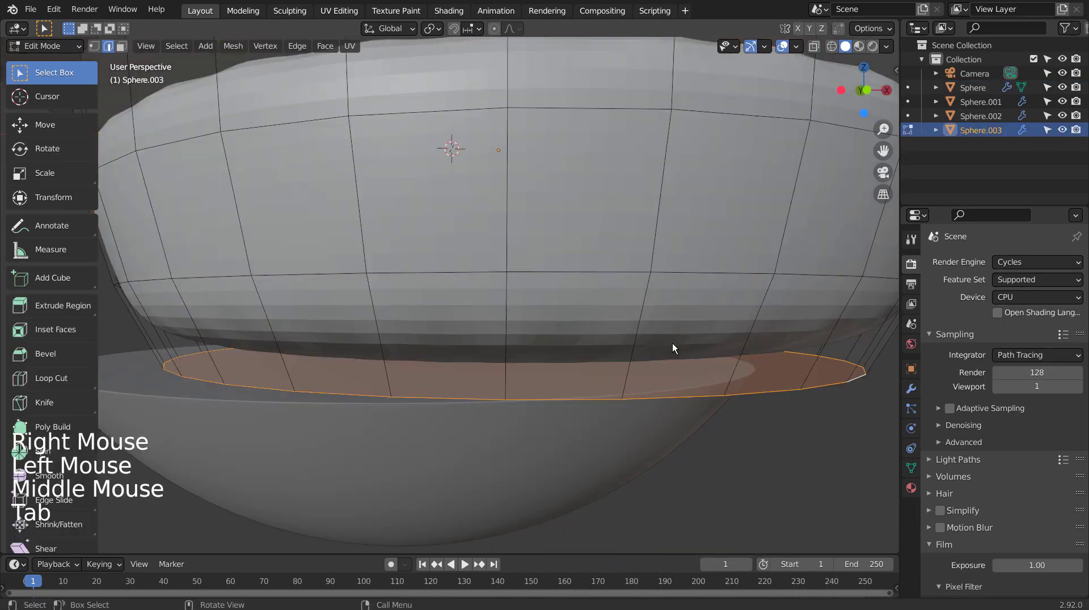
{"action": "middle_click_drag", "start_coordinate": [748, 363], "coordinate": [650, 345]}
{"action": "left_click", "coordinate": [667, 368], "text": "shift"}
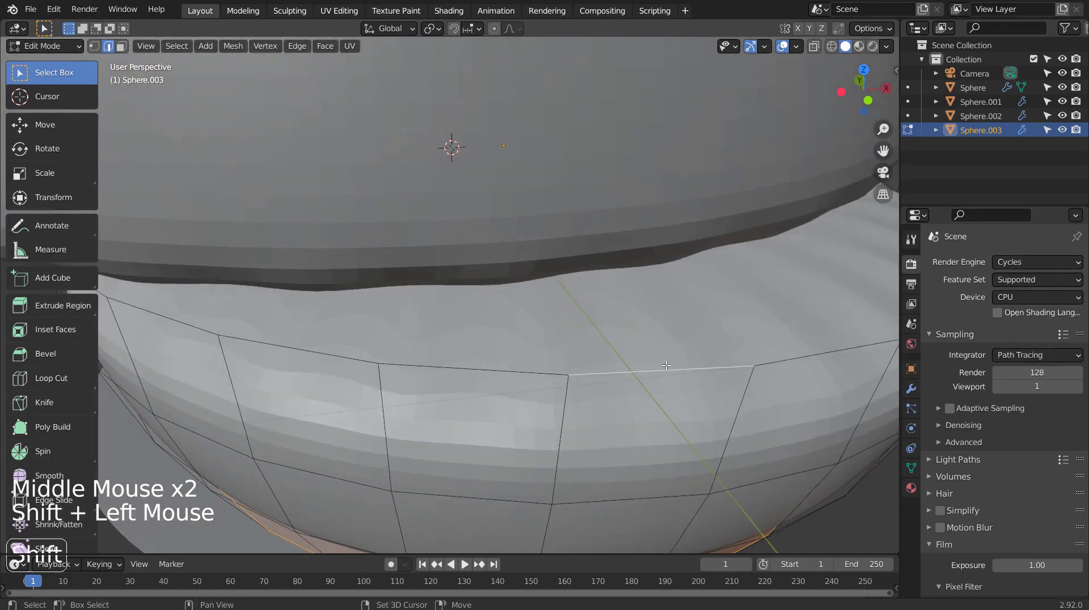
{"action": "left_click", "coordinate": [680, 393], "text": "alt+shift"}
{"action": "left_click", "coordinate": [673, 372], "text": "alt+shift"}
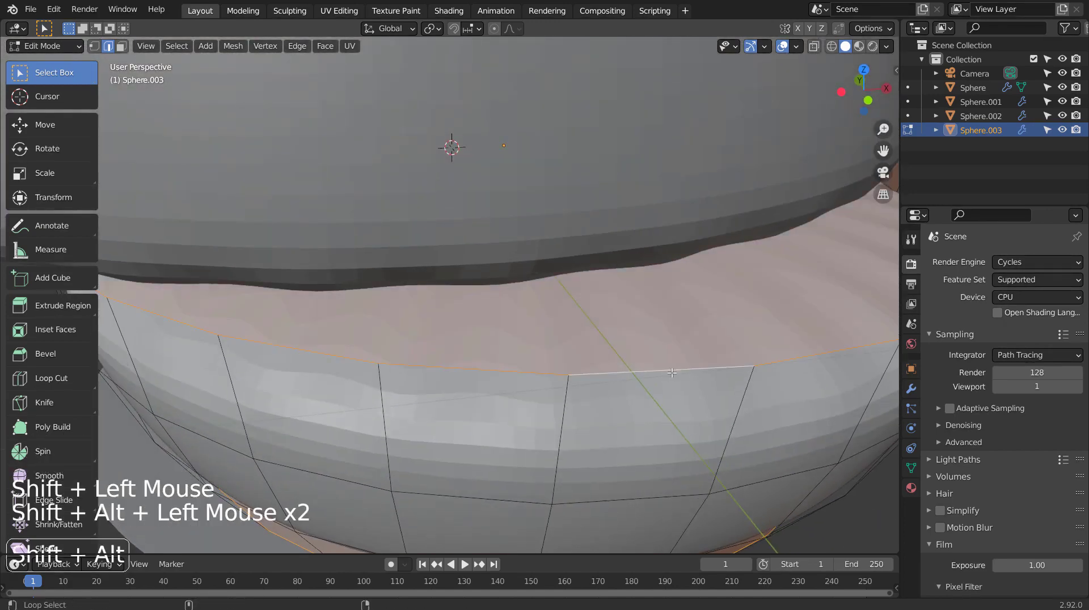
{"action": "middle_click_drag", "start_coordinate": [672, 373], "coordinate": [741, 441]}
{"action": "key", "text": "ctrl+b"}
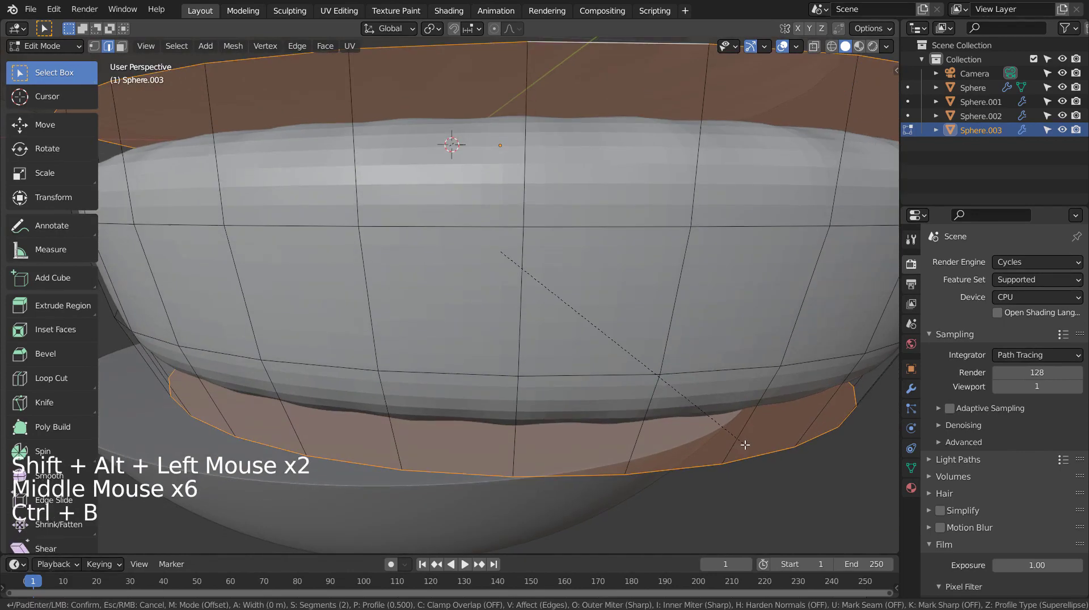
{"action": "left_click", "coordinate": [744, 445]}
{"action": "middle_click_drag", "start_coordinate": [744, 445], "coordinate": [626, 325]}
{"action": "key", "text": "Tab"}
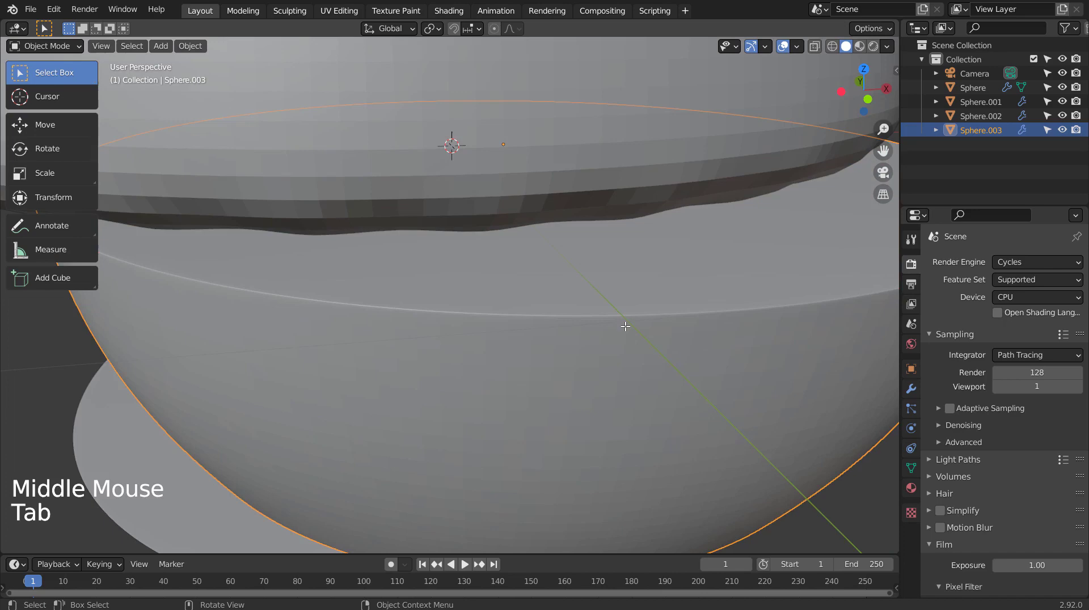
{"action": "scroll", "coordinate": [624, 327], "scroll_direction": "down", "scroll_amount": 2}
Select Sphere.002's top and bottom rim loops and apply a narrow Ctrl+B bevel
{"action": "right_click", "coordinate": [566, 317]}
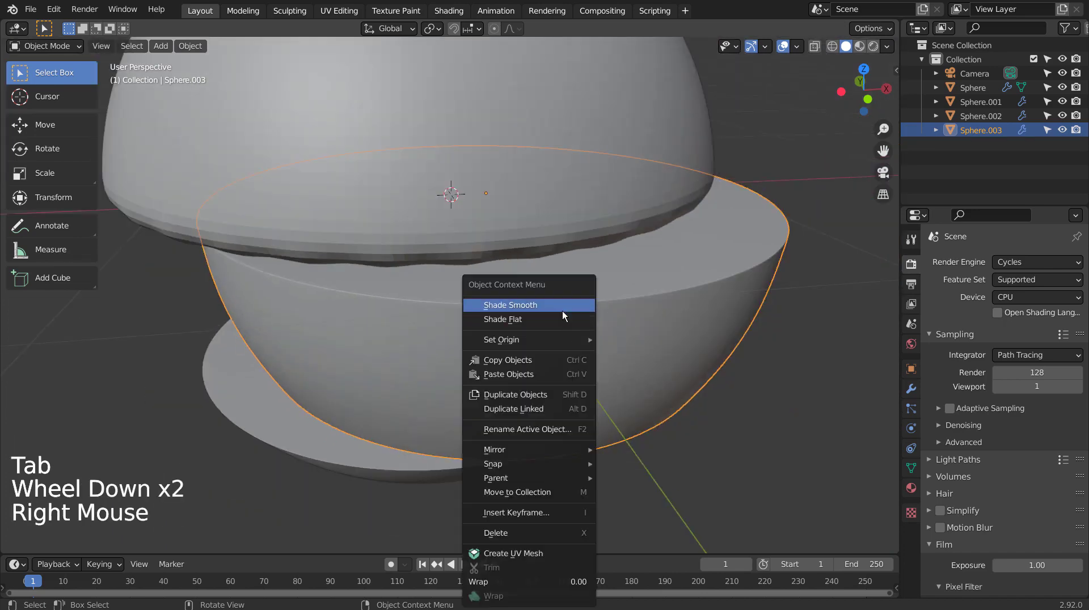
{"action": "left_click", "coordinate": [541, 209]}
{"action": "middle_click_drag", "start_coordinate": [495, 225], "coordinate": [545, 226]}
{"action": "key", "text": "Tab"}
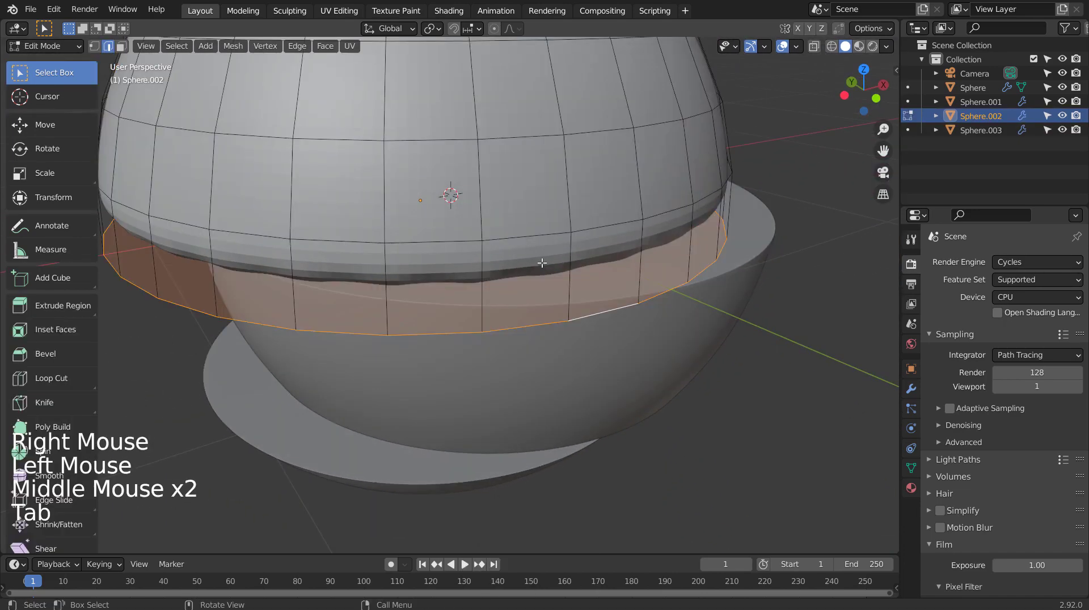
{"action": "middle_click_drag", "start_coordinate": [541, 306], "coordinate": [499, 241]}
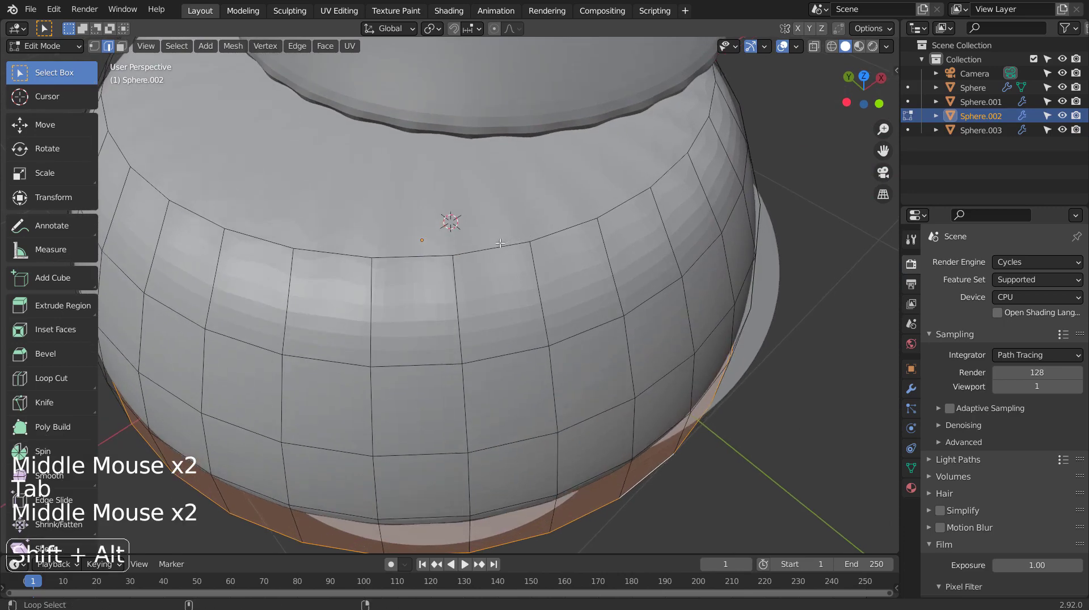
{"action": "left_click", "coordinate": [500, 243], "text": "alt+shift"}
{"action": "key", "text": "ctrl+b"}
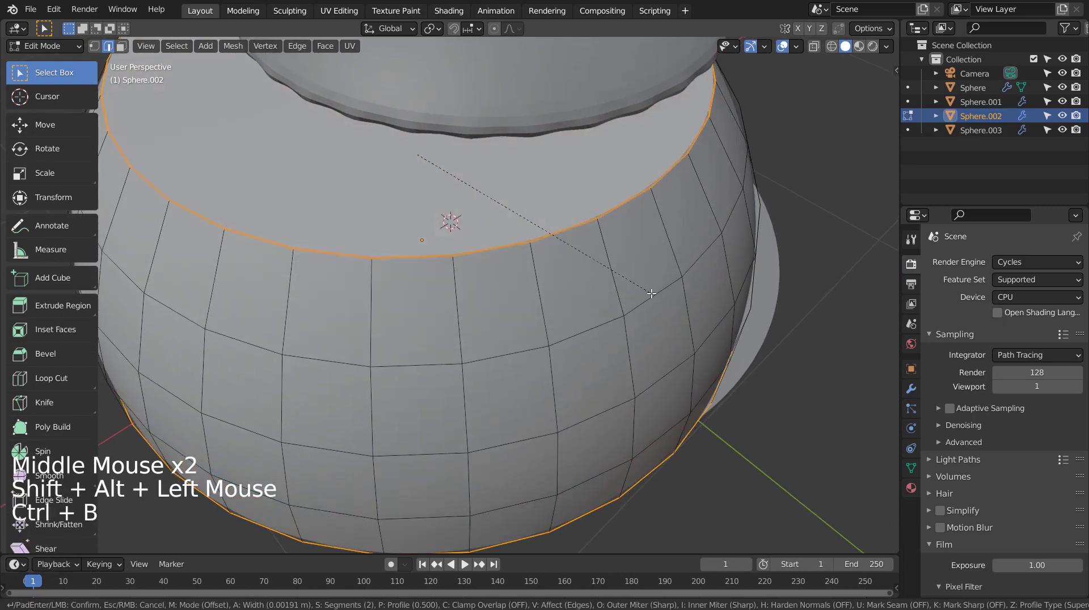
{"action": "left_click", "coordinate": [649, 293]}
{"action": "key", "text": "Tab"}
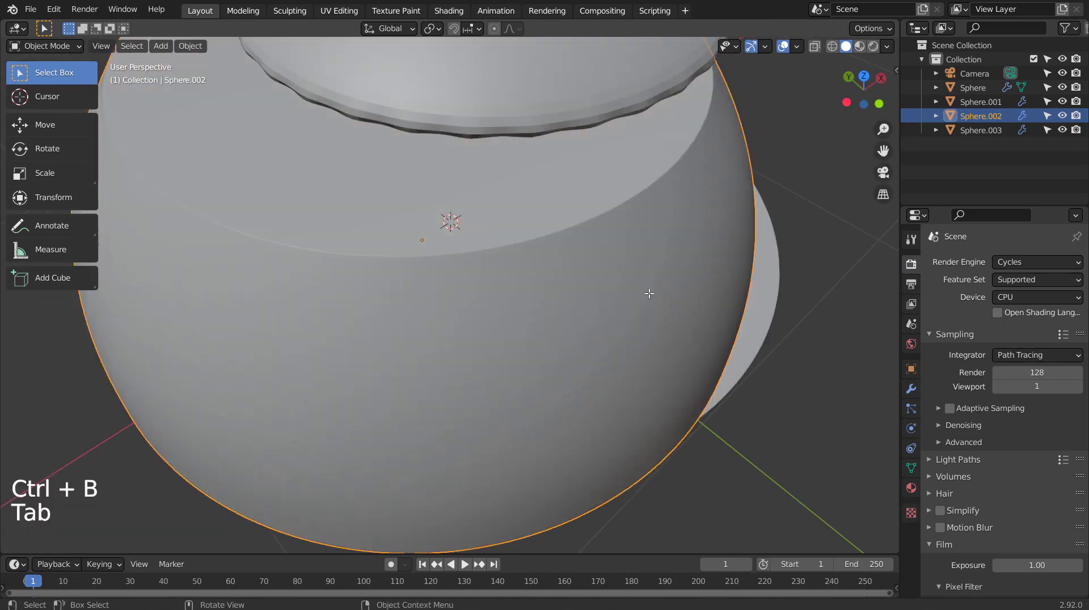
{"action": "right_click", "coordinate": [623, 308]}
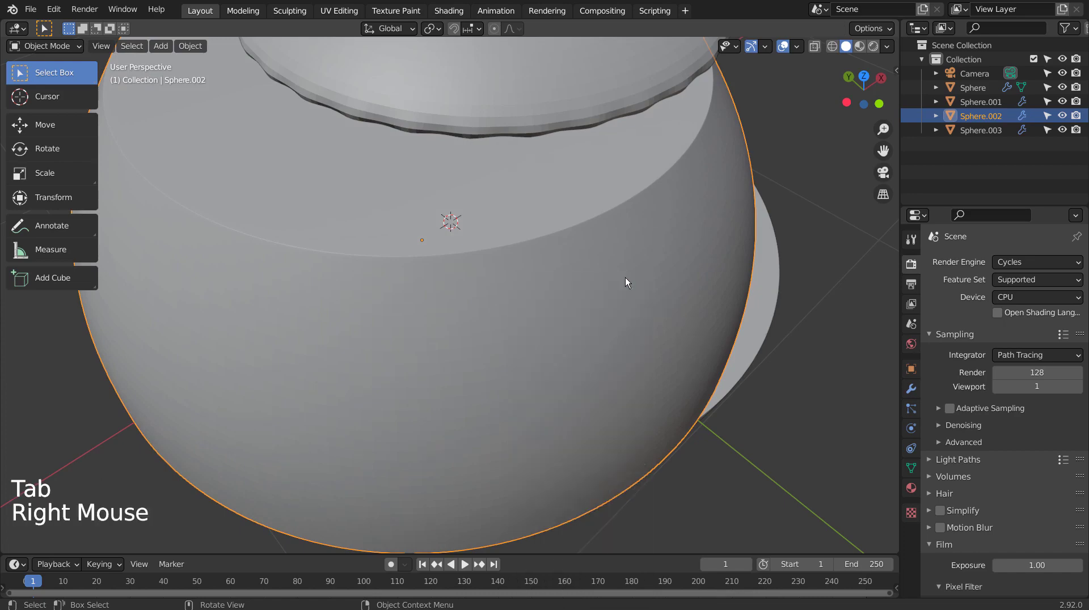
{"action": "scroll", "coordinate": [601, 226], "scroll_direction": "down", "scroll_amount": 4}
Apply a narrow Ctrl+B bevel to the rim loop of top cap Sphere.001
{"action": "left_click", "coordinate": [512, 221]}
{"action": "scroll", "coordinate": [516, 223], "scroll_direction": "up", "scroll_amount": 2}
{"action": "key", "text": "Tab"}
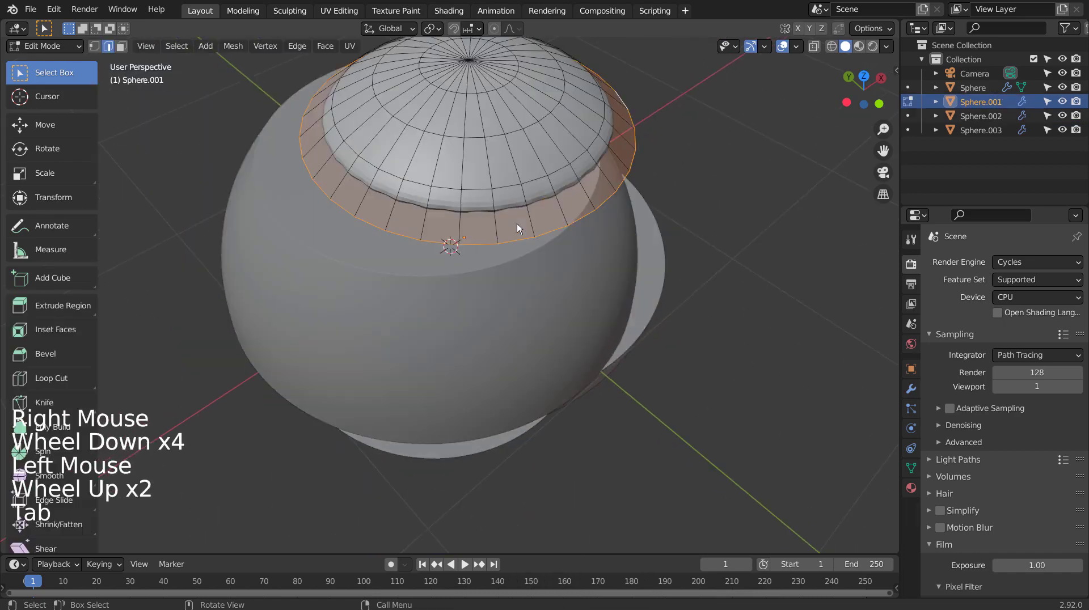
{"action": "key", "text": "ctrl+b"}
{"action": "left_click", "coordinate": [621, 269]}
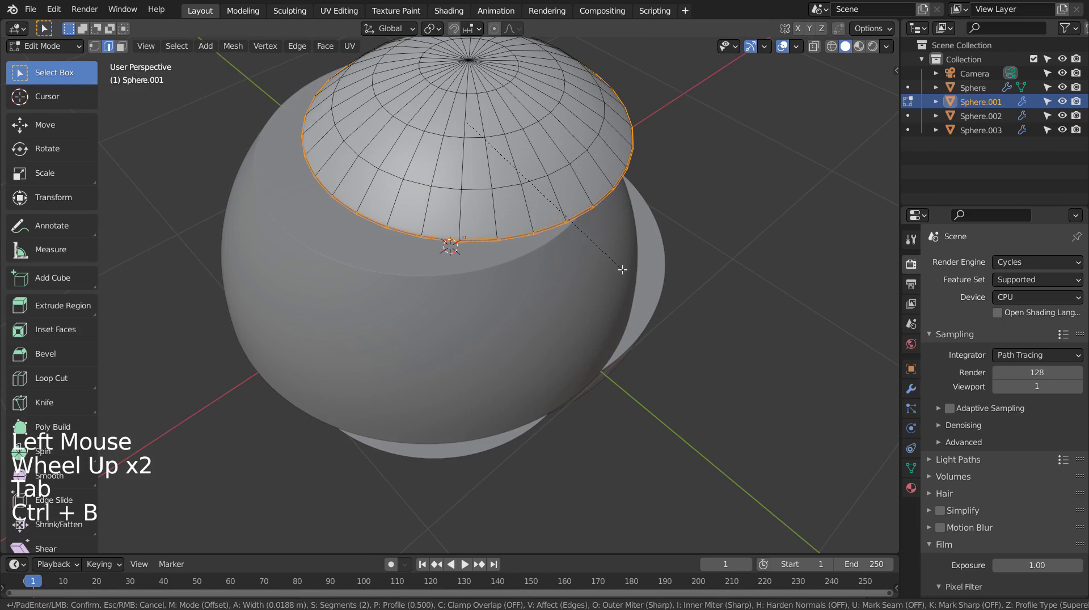
{"action": "key", "text": "Tab"}
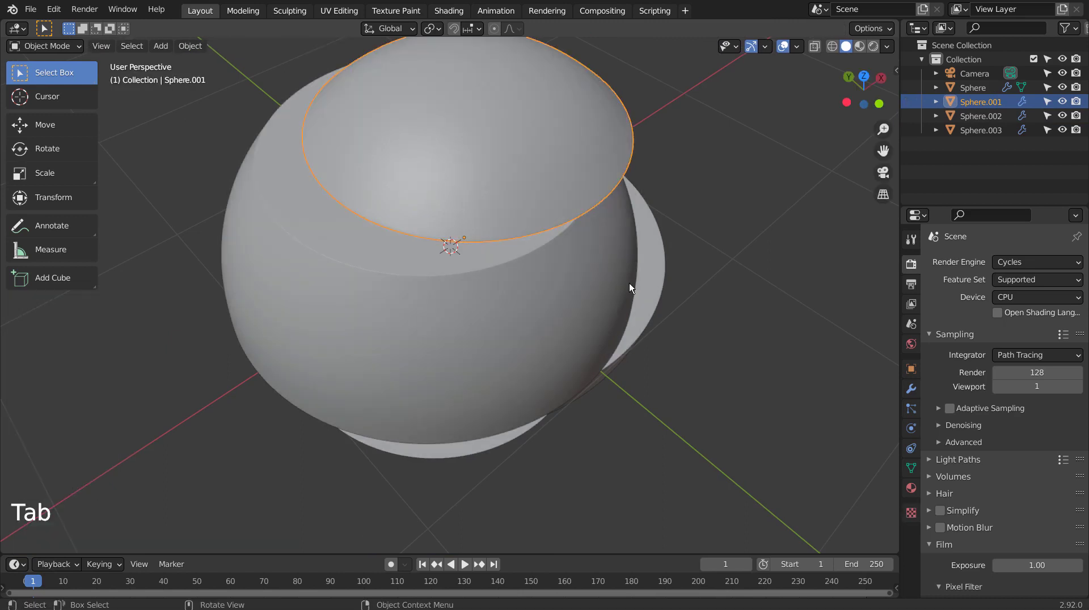
{"action": "middle_click_drag", "start_coordinate": [628, 283], "coordinate": [562, 237]}
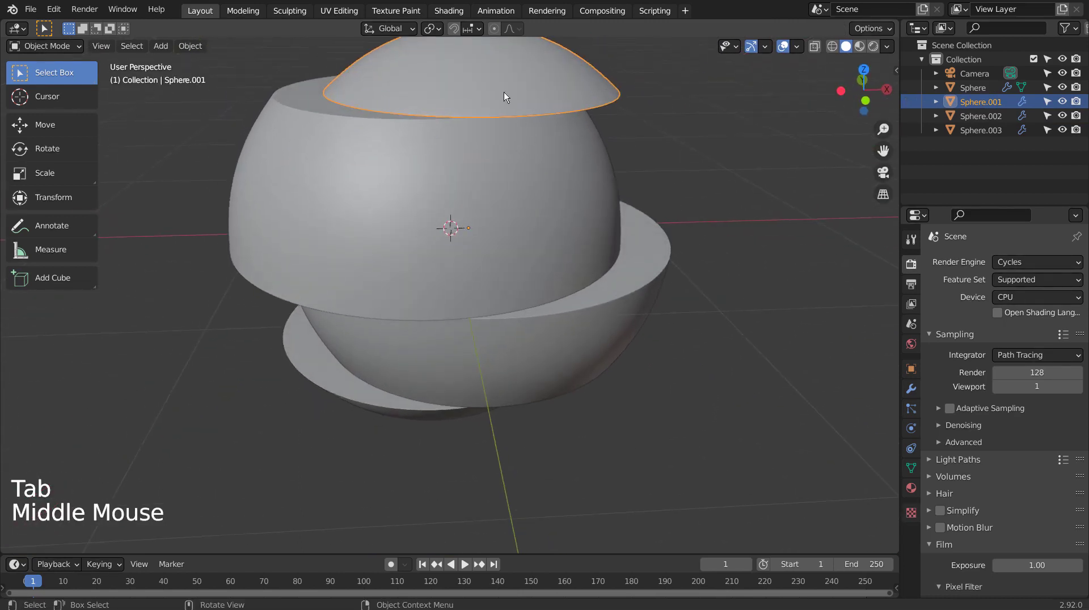
From the front view, select all four sphere slices and tilt them together
{"action": "key", "text": "KP_1"}
{"action": "left_click", "coordinate": [521, 215], "text": "shift"}
{"action": "left_click", "coordinate": [520, 264], "text": "shift"}
{"action": "left_click", "coordinate": [512, 326], "text": "shift"}
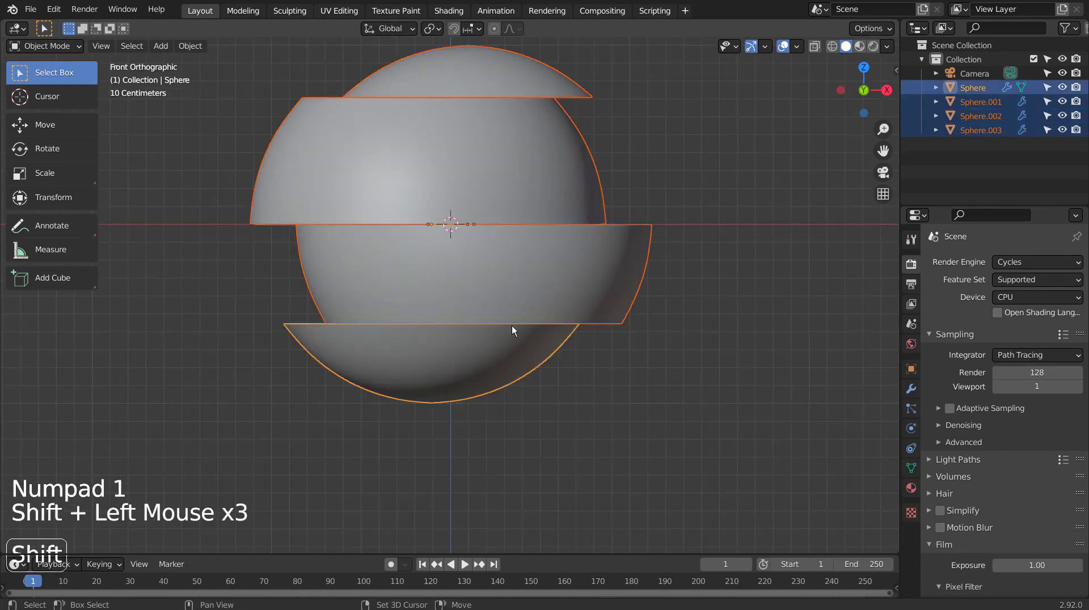
{"action": "key", "text": "r"}
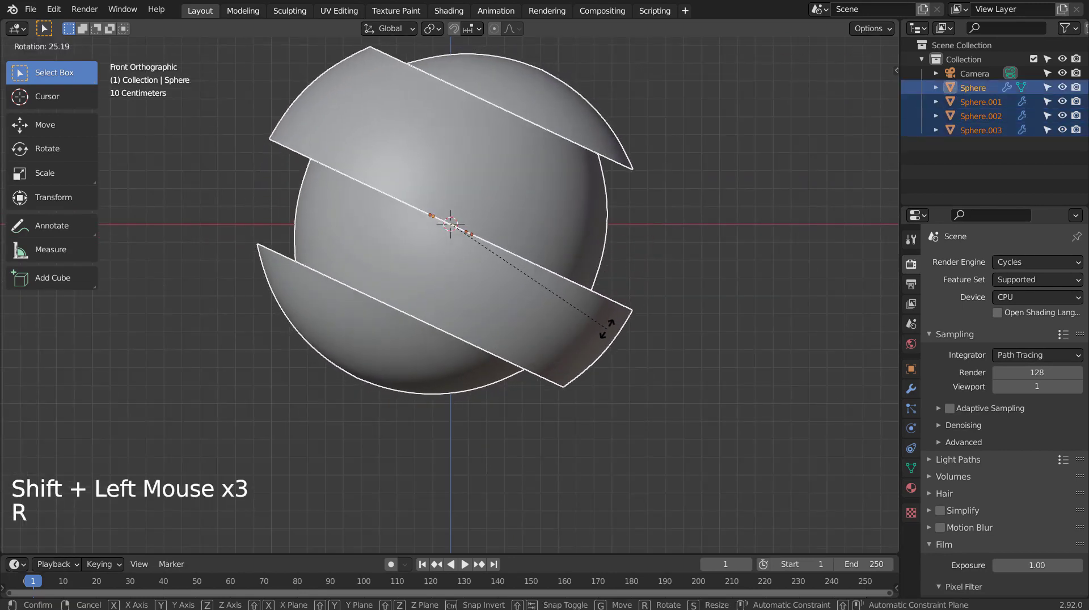
{"action": "left_click", "coordinate": [604, 323]}
Raise the slices along Z and rotate them again to about 25° so the sphere rests on the ground
{"action": "key", "text": "g"}
{"action": "key", "text": "z"}
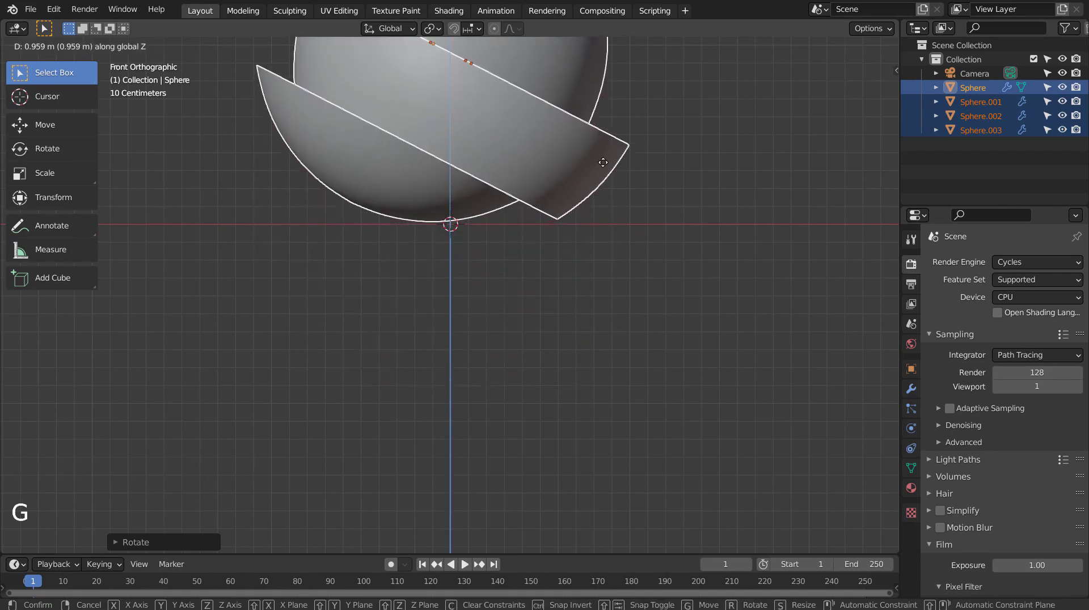
{"action": "left_click", "coordinate": [680, 183]}
{"action": "key", "text": "r"}
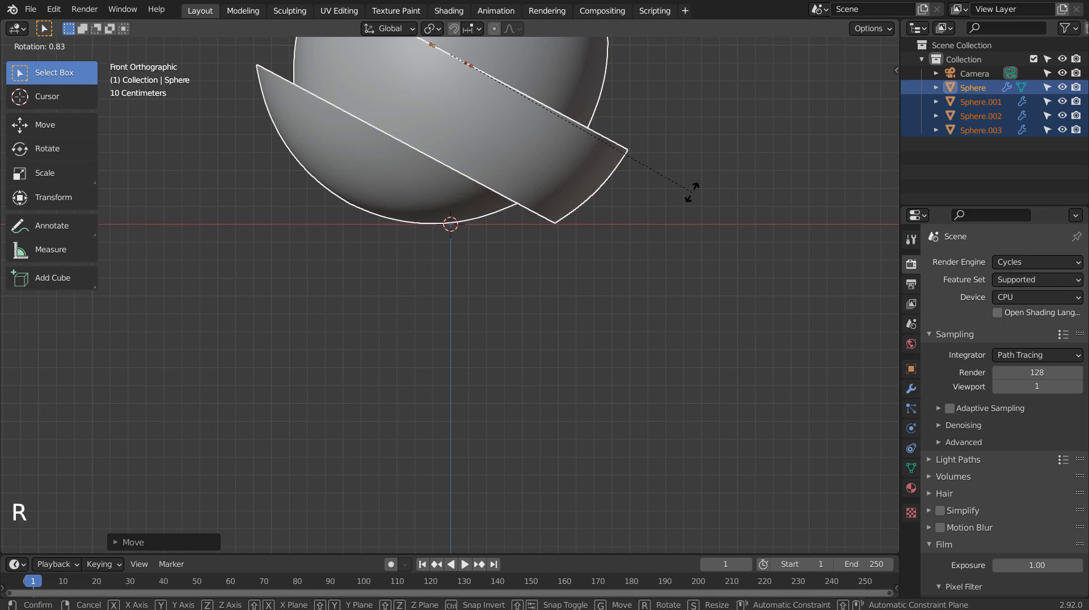
{"action": "left_click", "coordinate": [690, 190]}
{"action": "middle_click_drag", "start_coordinate": [670, 131], "coordinate": [656, 380], "text": "shift"}
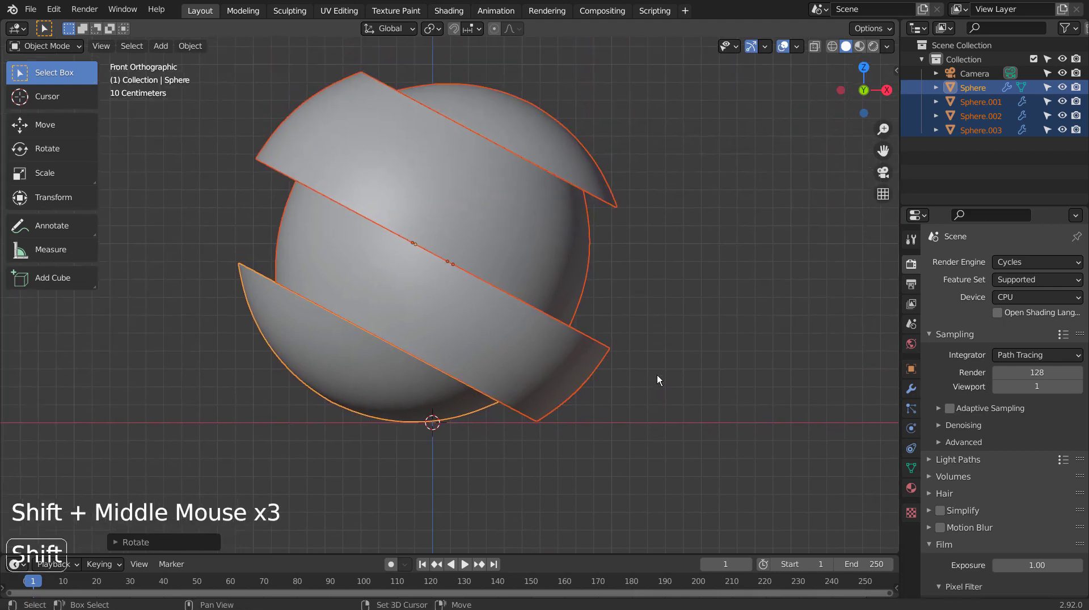
Give the top slice Sphere.001 a new red material with roughness lowered to 0.062
{"action": "left_click", "coordinate": [656, 233]}
{"action": "left_click", "coordinate": [584, 143]}
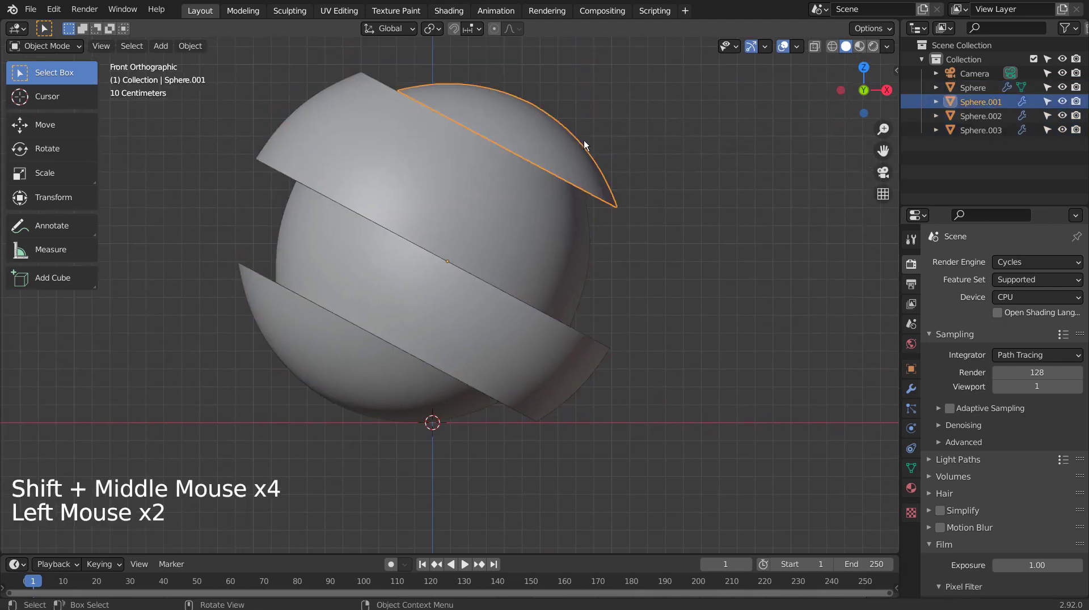
{"action": "left_click", "coordinate": [910, 487]}
{"action": "left_click", "coordinate": [1002, 308]}
{"action": "left_click", "coordinate": [1035, 428]}
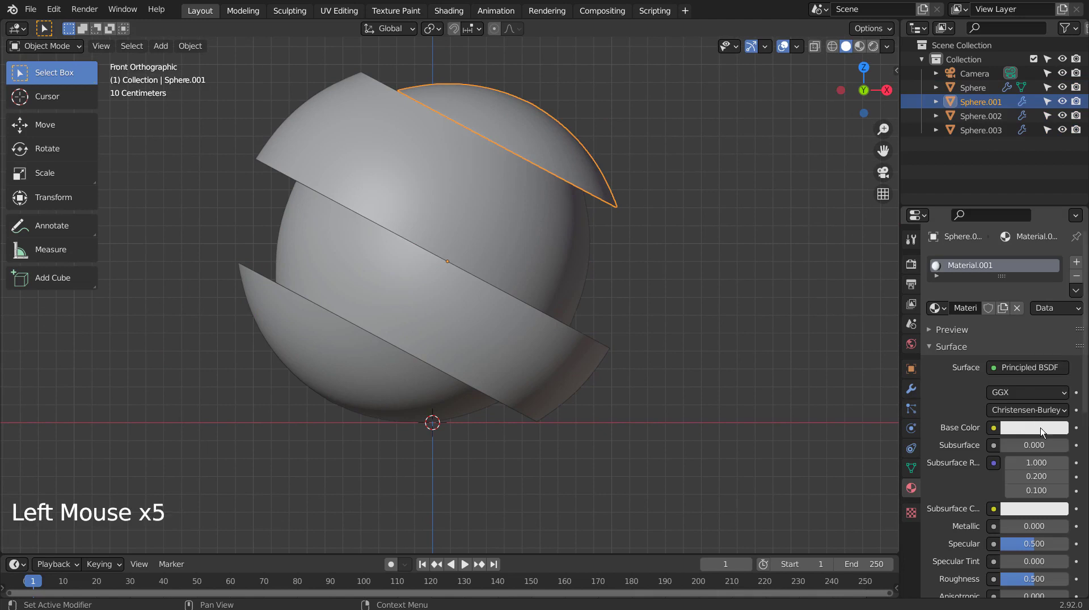
{"action": "left_click", "coordinate": [999, 326]}
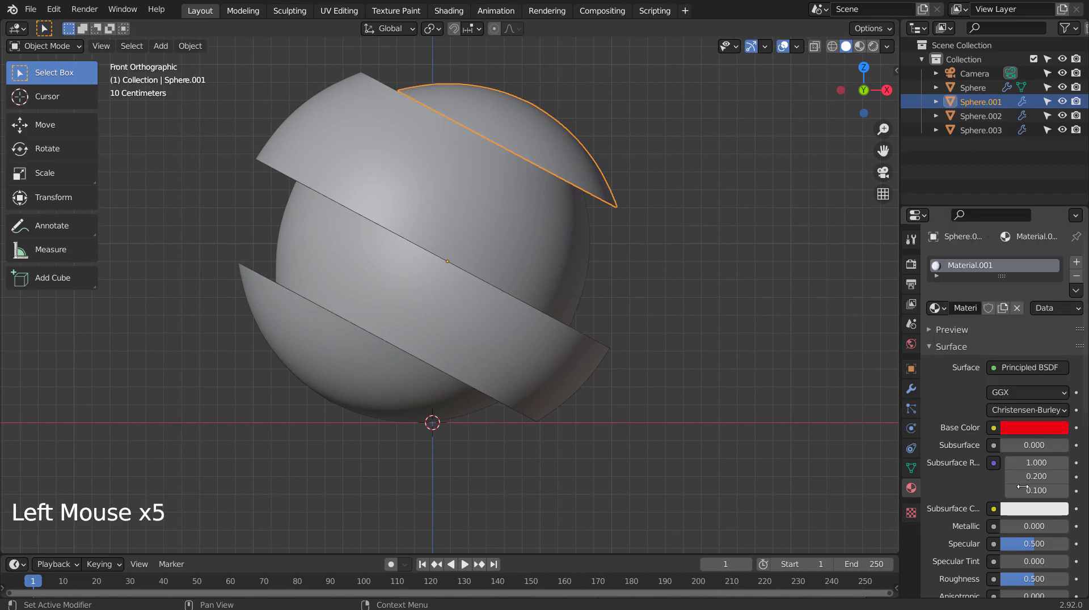
{"action": "left_click_drag", "start_coordinate": [1029, 579], "coordinate": [1018, 579]}
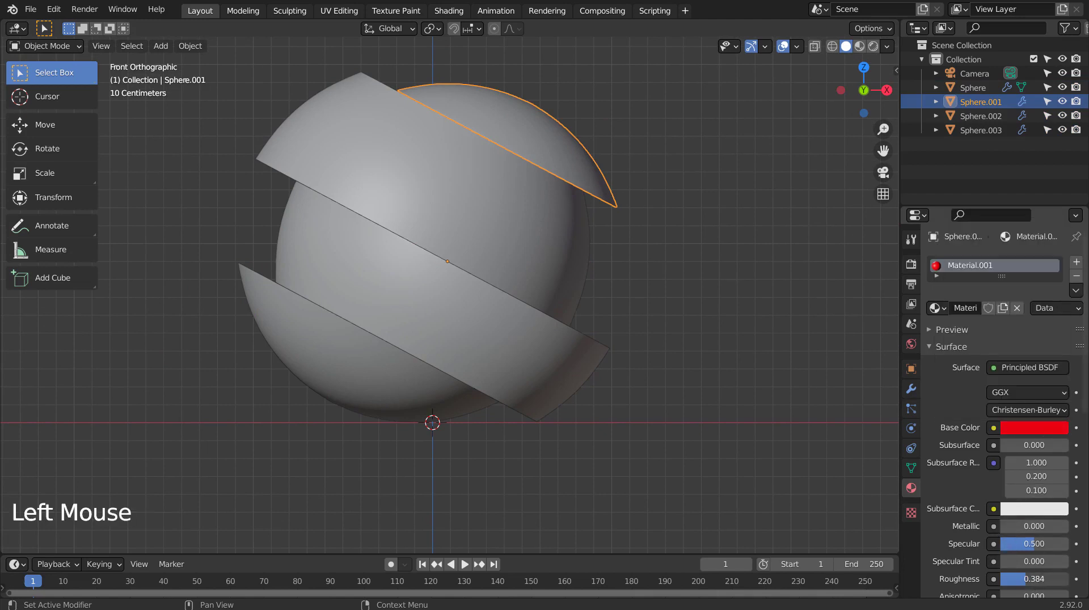
Preview materials, then copy the red material from the top cap to all four pieces
{"action": "left_click", "coordinate": [856, 46]}
{"action": "left_click", "coordinate": [652, 254]}
{"action": "left_click", "coordinate": [414, 318]}
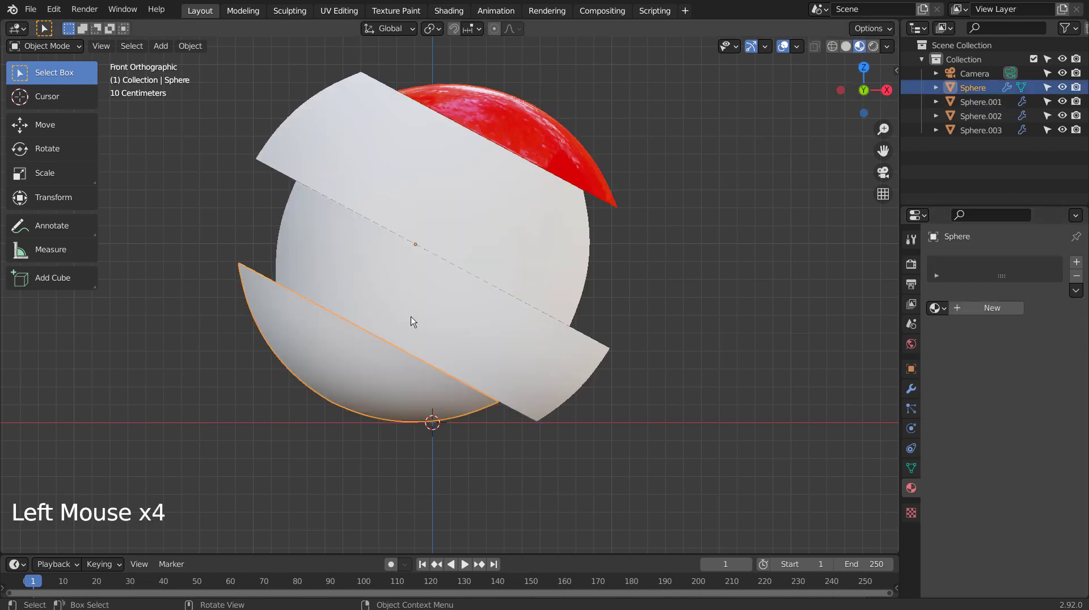
{"action": "left_click", "coordinate": [442, 317], "text": "shift"}
{"action": "left_click", "coordinate": [486, 228], "text": "shift"}
{"action": "left_click", "coordinate": [557, 138], "text": "shift"}
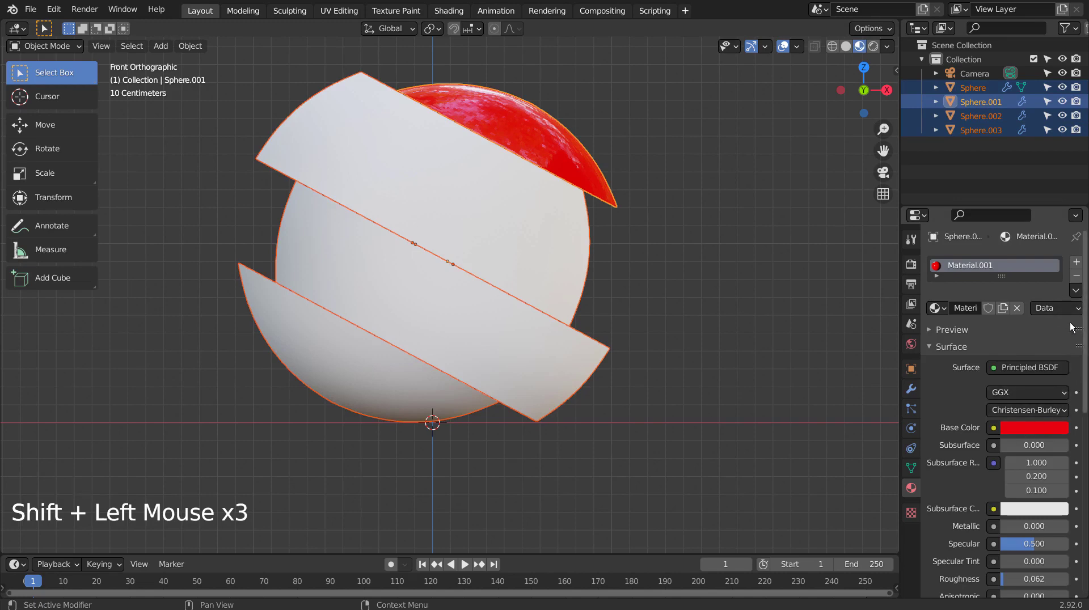
{"action": "left_click", "coordinate": [1075, 290]}
{"action": "left_click", "coordinate": [984, 318]}
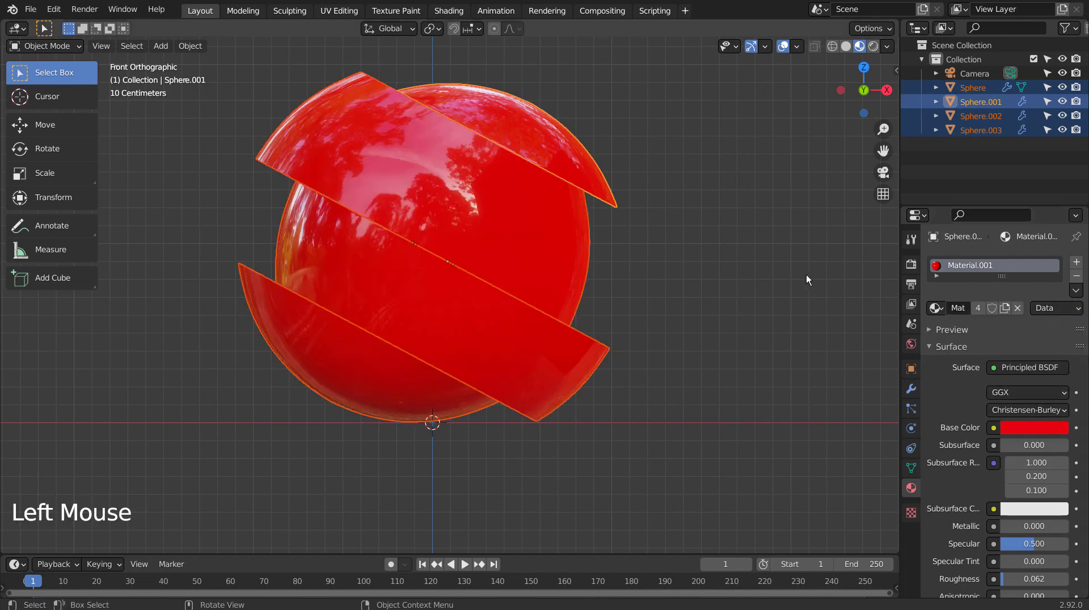
{"action": "left_click", "coordinate": [808, 279]}
{"action": "left_click", "coordinate": [555, 218]}
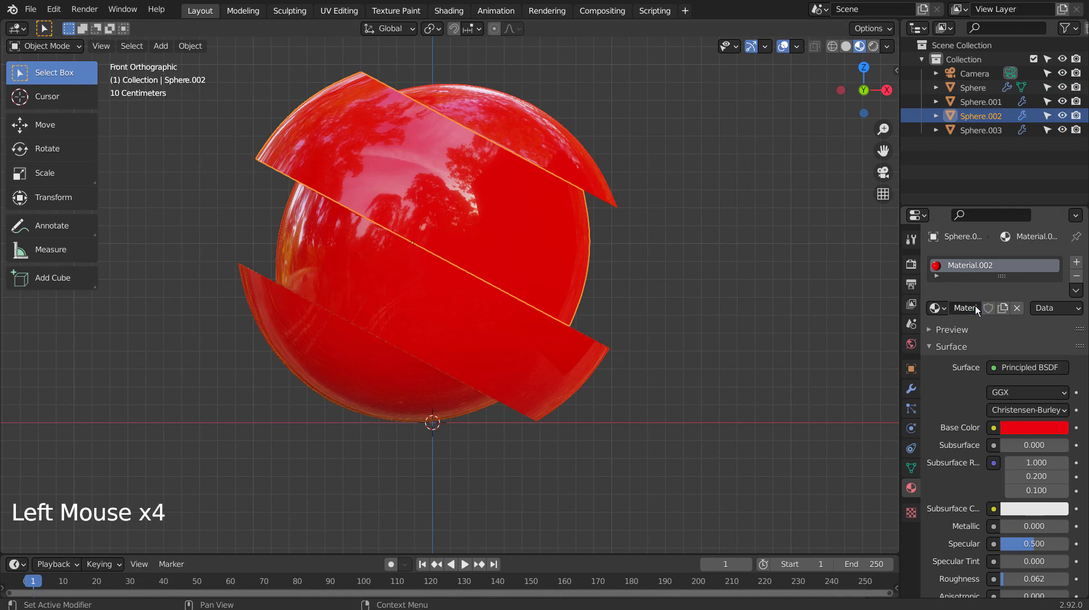
Colour Sphere.002 orange and Sphere.003 yellow via their base colour pickers
{"action": "left_click", "coordinate": [1031, 431]}
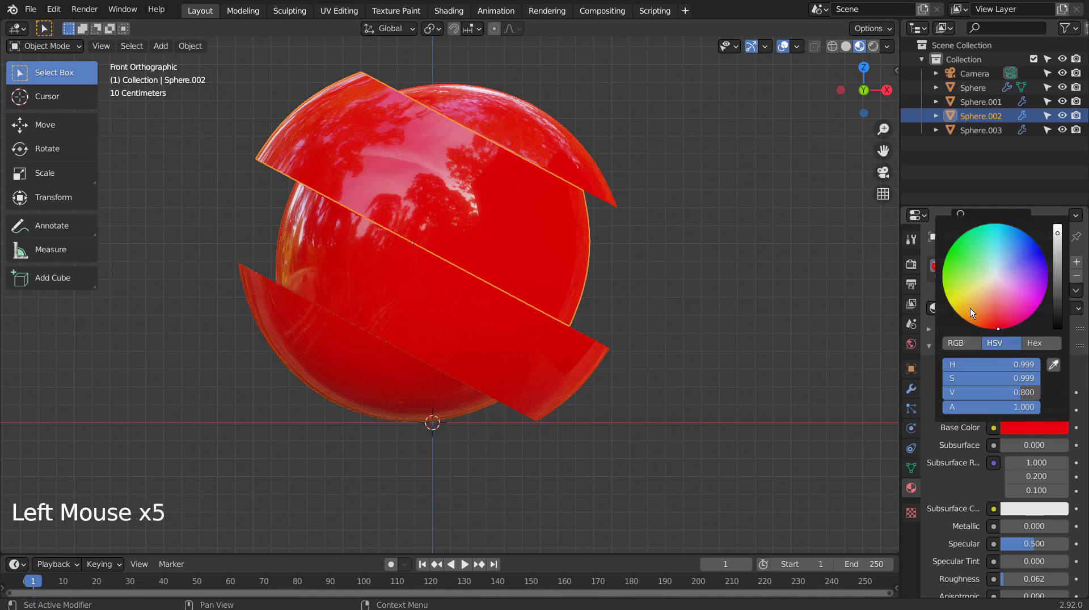
{"action": "mouse_move", "coordinate": [970, 312]}
{"action": "left_mouse_down"}
{"action": "mouse_move", "coordinate": [955, 311]}
{"action": "mouse_move", "coordinate": [974, 307]}
{"action": "left_mouse_up"}
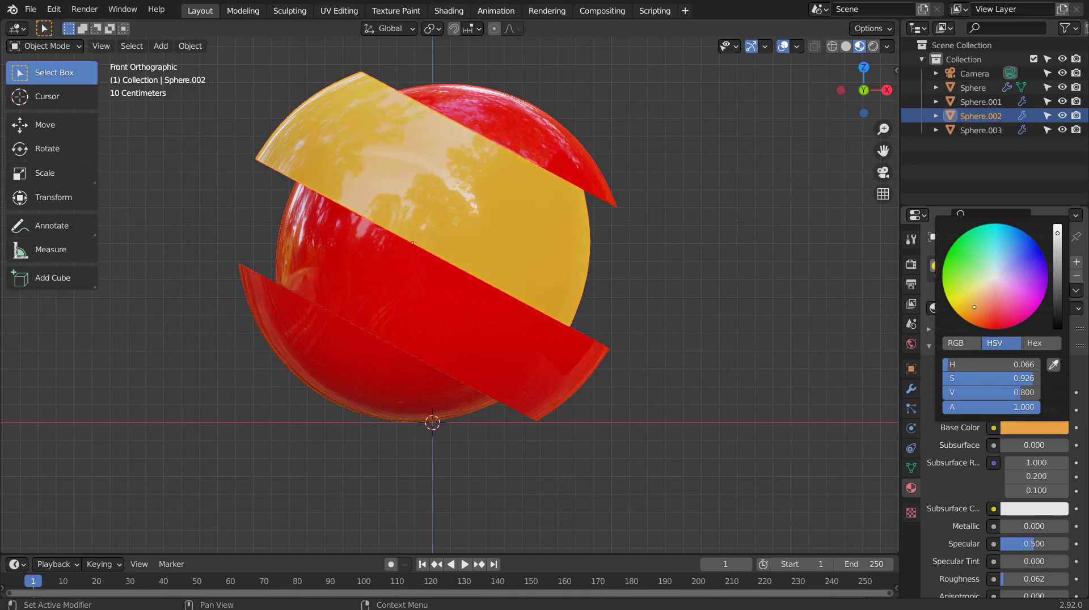
{"action": "left_click", "coordinate": [589, 351]}
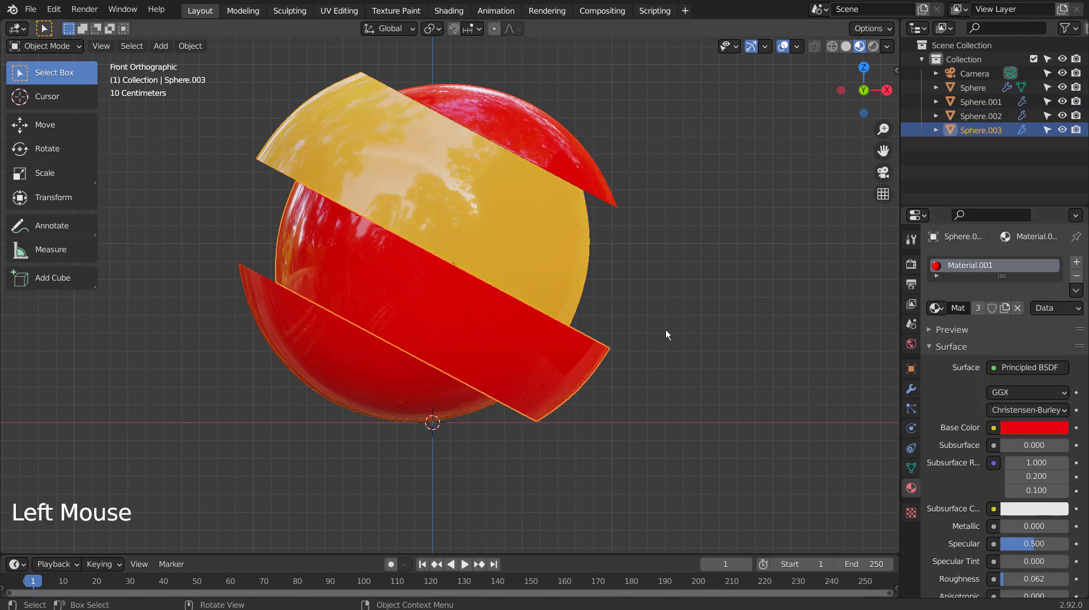
{"action": "left_click", "coordinate": [1020, 426]}
{"action": "left_click", "coordinate": [959, 294]}
Colour the bottom piece, Sphere, green and orbit around the coloured sphere
{"action": "left_click", "coordinate": [561, 349]}
{"action": "left_click", "coordinate": [411, 370]}
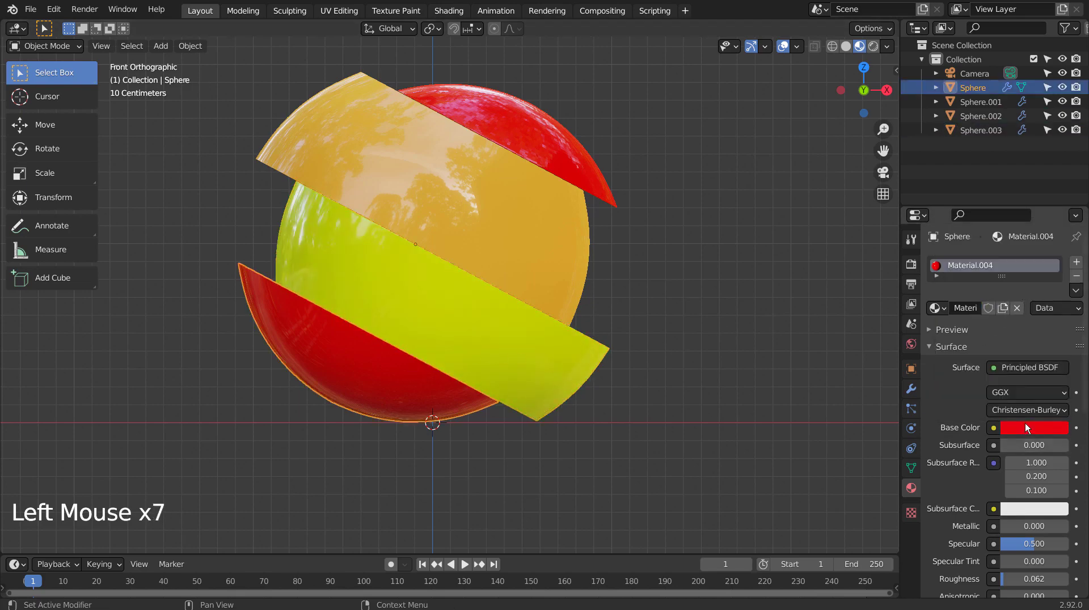
{"action": "left_click", "coordinate": [1026, 426]}
{"action": "left_click", "coordinate": [957, 253]}
{"action": "left_click", "coordinate": [724, 251]}
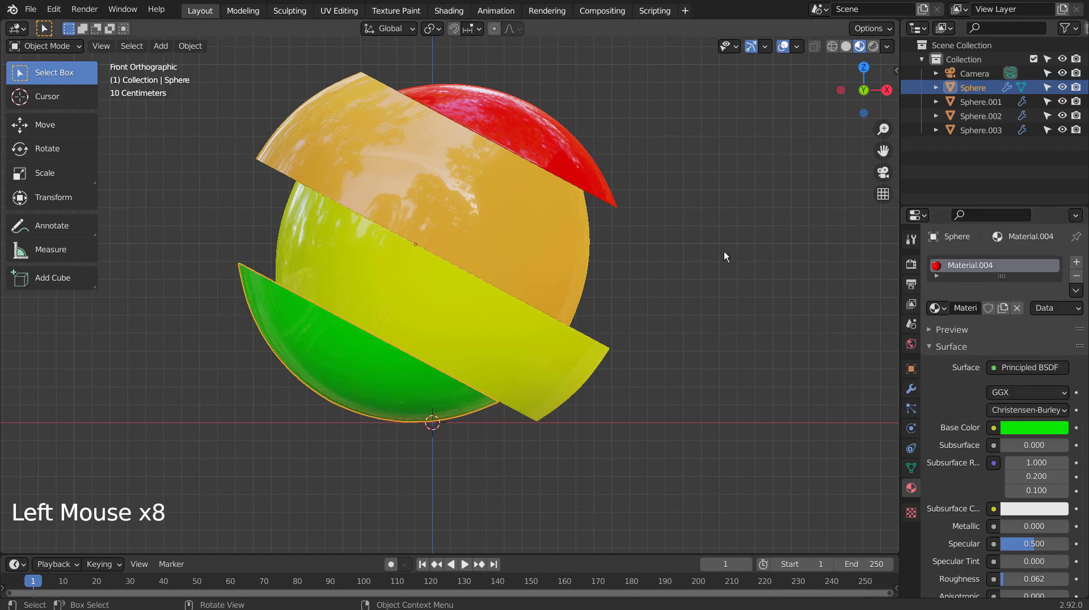
{"action": "middle_click_drag", "start_coordinate": [724, 251], "coordinate": [688, 294]}
{"action": "middle_click_drag", "start_coordinate": [670, 323], "coordinate": [724, 335]}
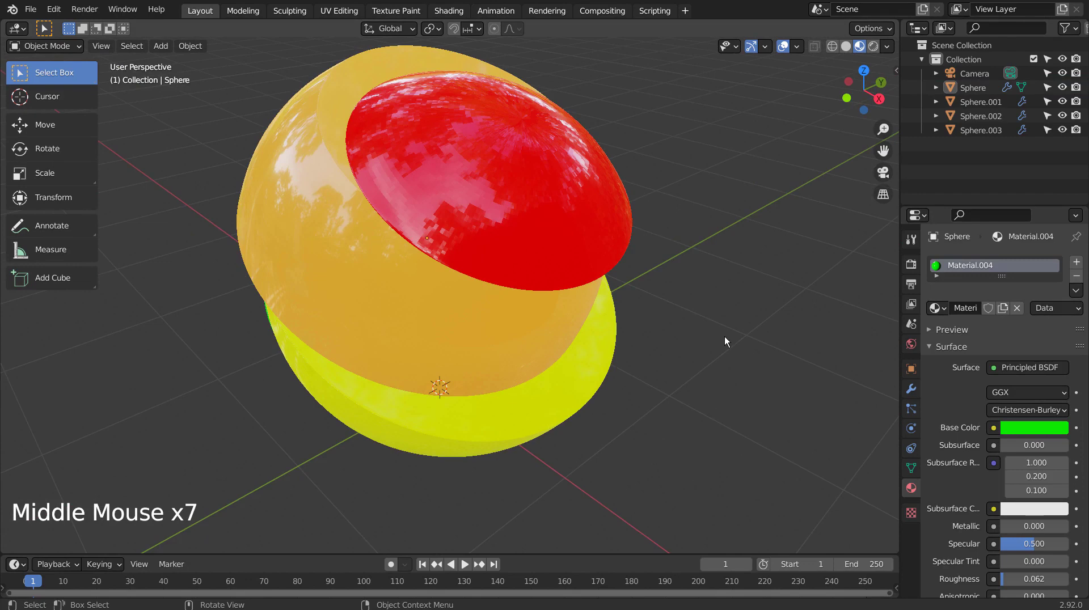
Add a mesh plane and scale it up into a large floor under the sphere
{"action": "scroll", "coordinate": [631, 355], "scroll_direction": "down", "scroll_amount": 2}
{"action": "middle_click_drag", "start_coordinate": [631, 355], "coordinate": [663, 349]}
{"action": "key", "text": "shift+a"}
{"action": "mouse_move", "coordinate": [654, 314]}
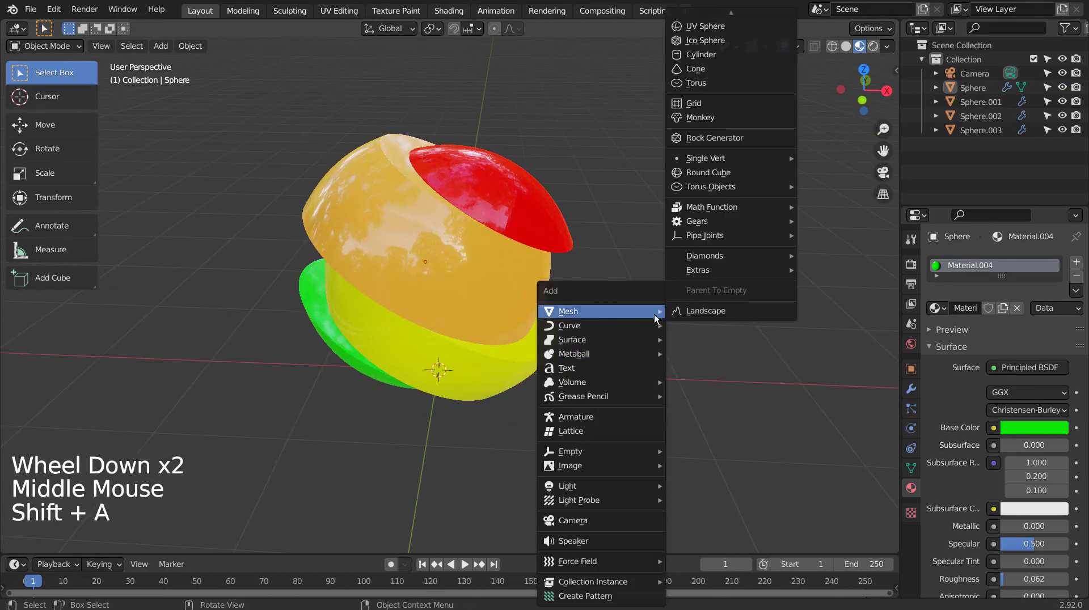
{"action": "left_click", "coordinate": [745, 17]}
{"action": "key", "text": "s"}
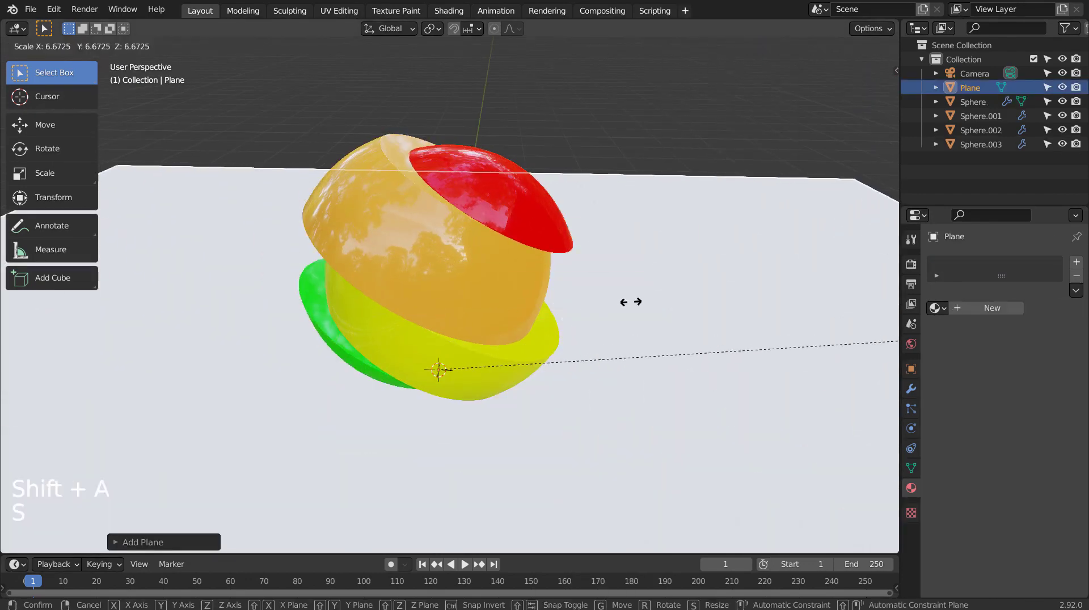
{"action": "left_click", "coordinate": [629, 365]}
Align the camera to the current view and start fly navigation to position it
{"action": "middle_click_drag", "start_coordinate": [629, 364], "coordinate": [648, 350]}
{"action": "key", "text": "ctrl+alt+KP_0"}
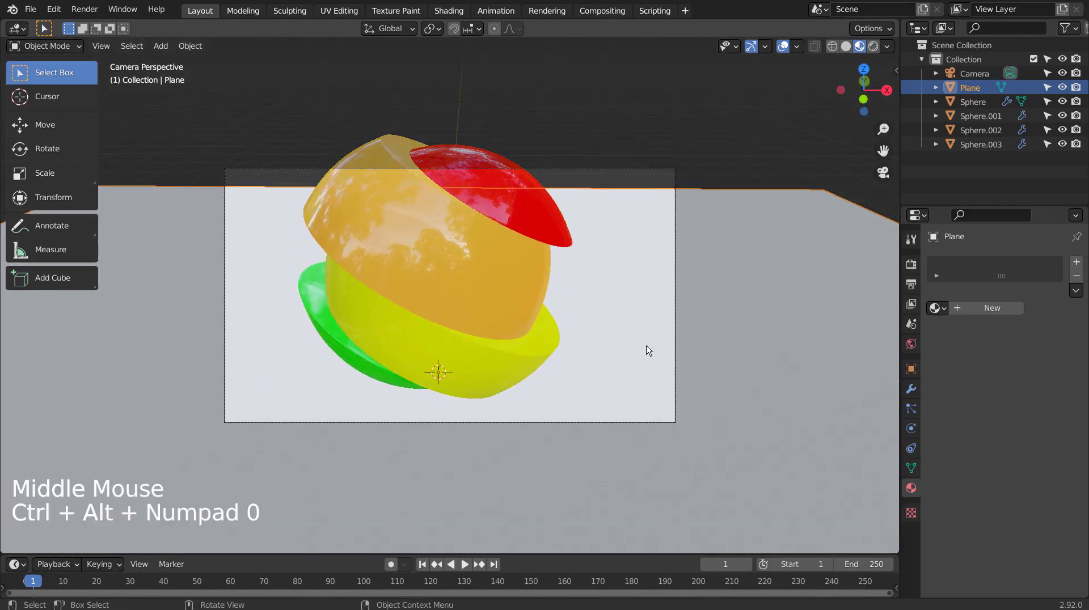
{"action": "key", "text": "shift+grave"}
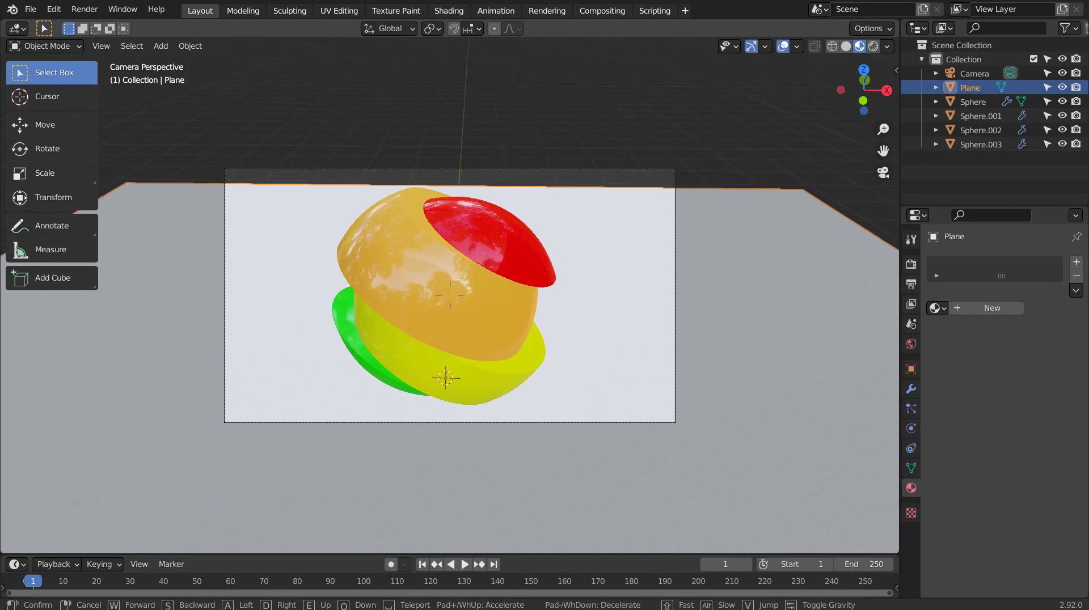
In Edit Mode, extrude the floor's back edge upward into a wall
{"action": "key", "text": "Return"}
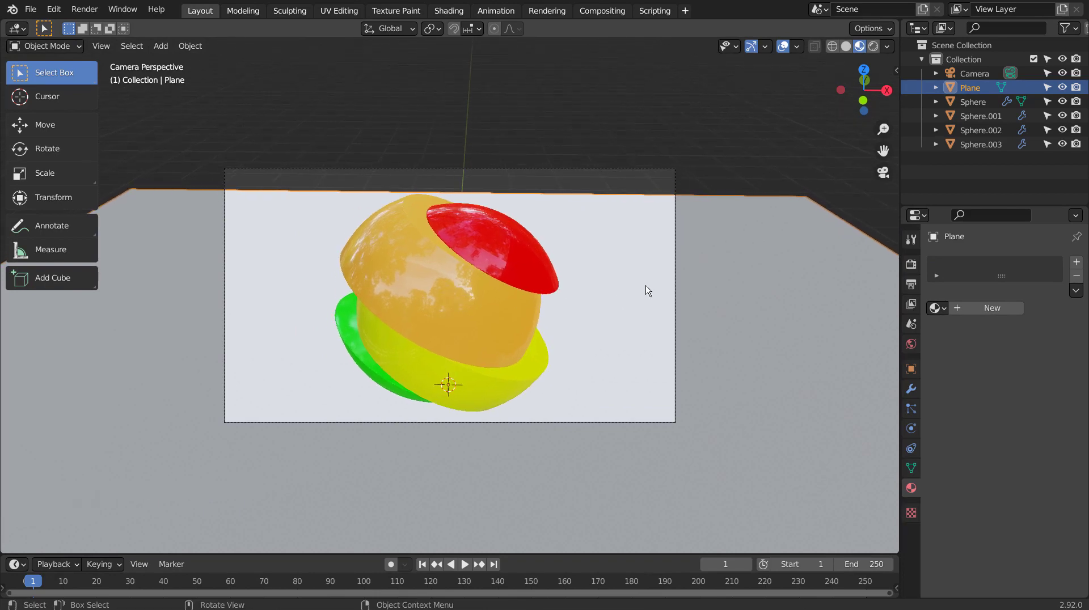
{"action": "key", "text": "Tab"}
{"action": "key", "text": "2"}
{"action": "left_click", "coordinate": [626, 200]}
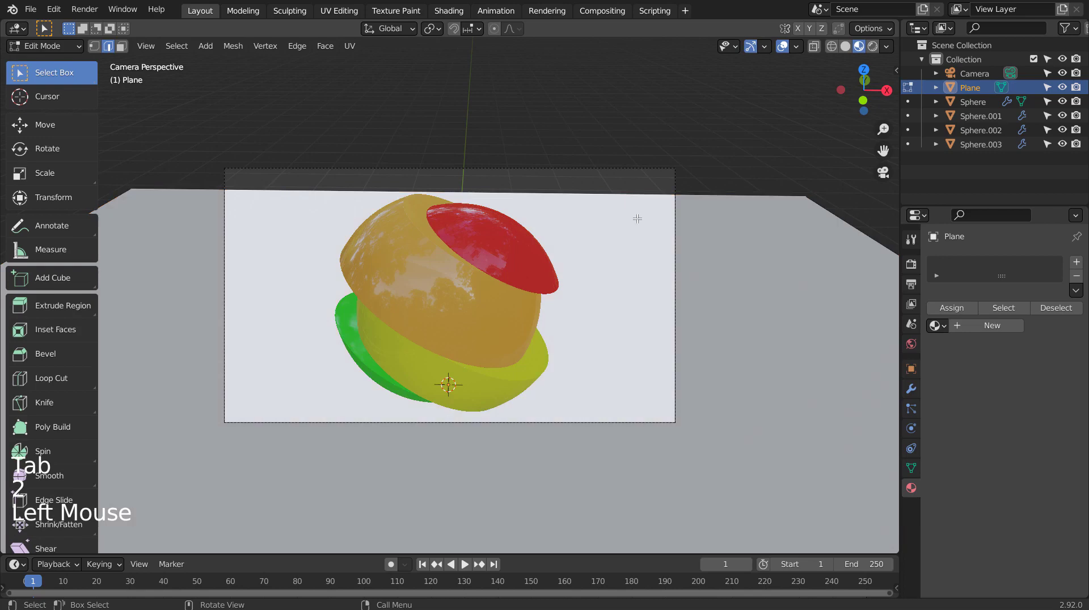
{"action": "key", "text": "e"}
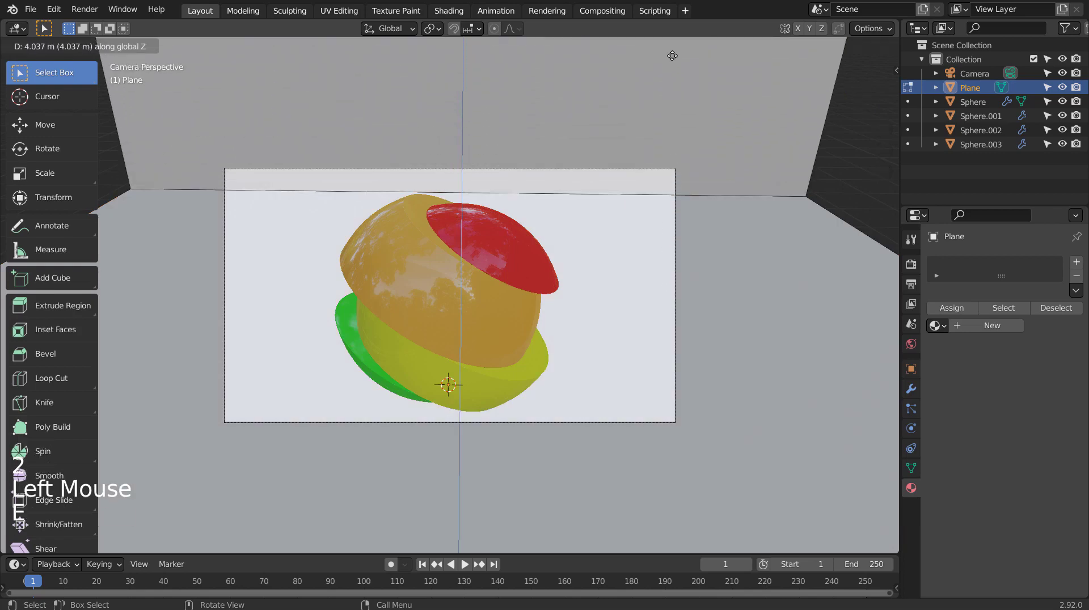
{"action": "left_click", "coordinate": [666, 59]}
Bevel the floor-wall corner edge with extra segments into a smooth curve, then leave Edit Mode
{"action": "middle_click_drag", "start_coordinate": [665, 83], "coordinate": [682, 318]}
{"action": "scroll", "coordinate": [610, 297], "scroll_direction": "down", "scroll_amount": 8}
{"action": "left_click", "coordinate": [591, 326]}
{"action": "key", "text": "ctrl+b"}
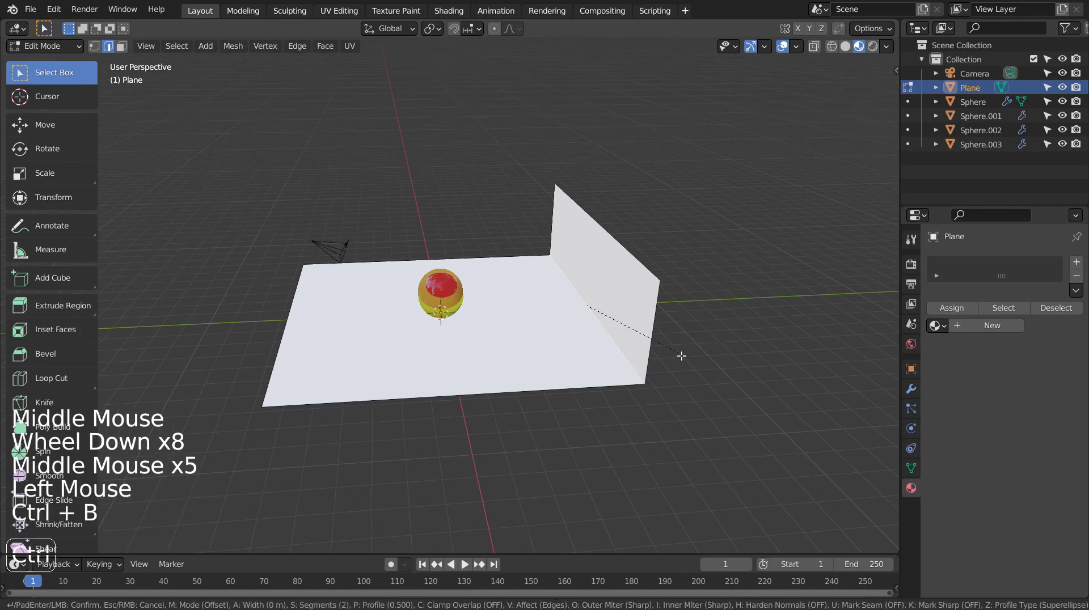
{"action": "scroll", "coordinate": [695, 371], "scroll_direction": "up", "scroll_amount": 7}
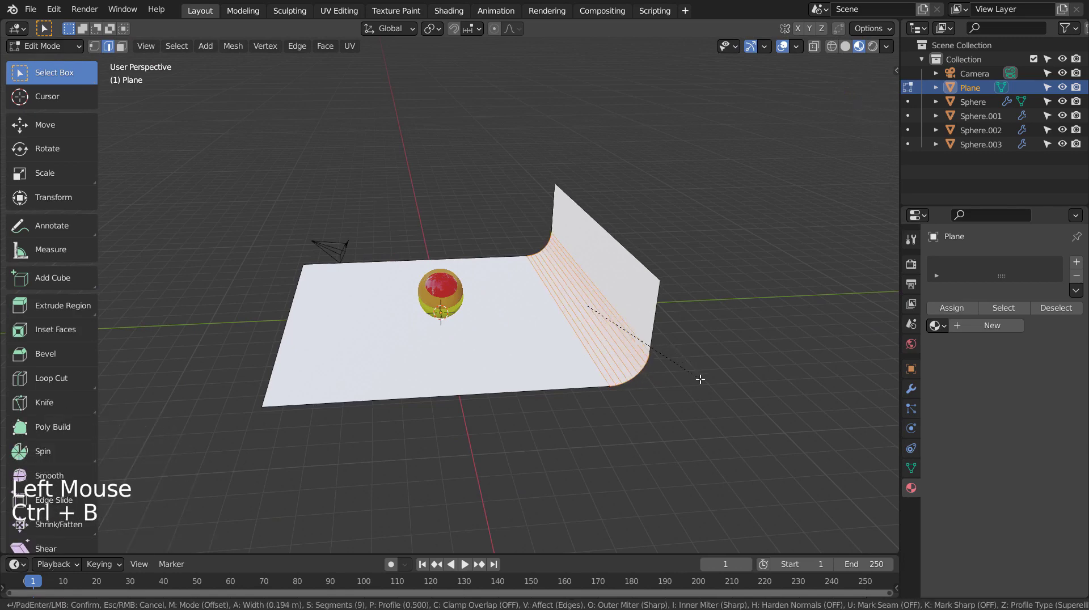
{"action": "left_click", "coordinate": [706, 391]}
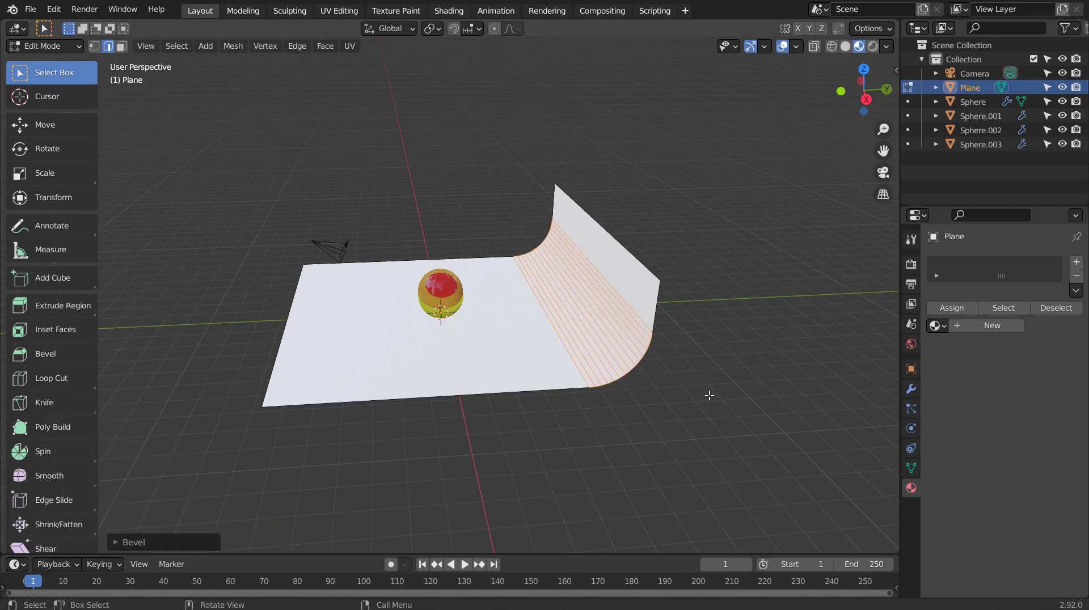
{"action": "key", "text": "Tab"}
{"action": "right_click", "coordinate": [626, 339]}
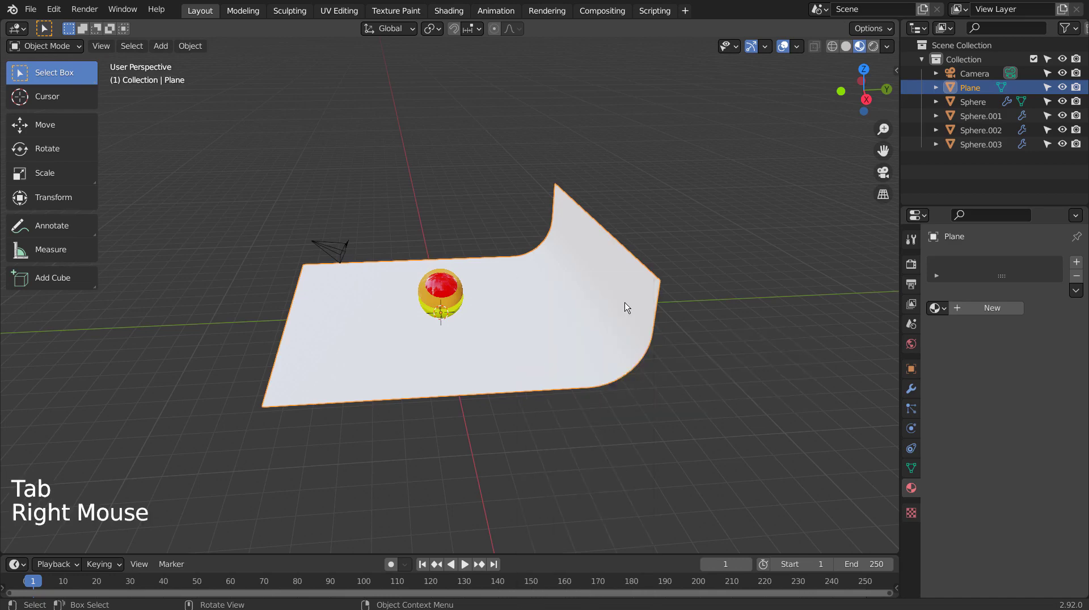
Look through the scene camera and adjust its view with first-person navigation
{"action": "key", "text": "KP_0"}
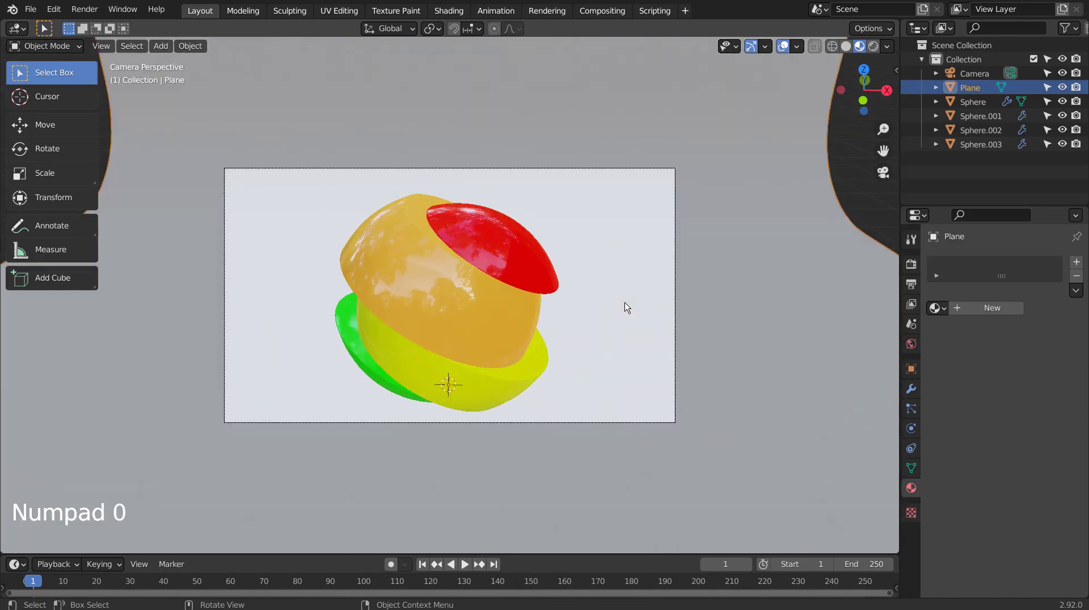
{"action": "key", "text": "shift+grave"}
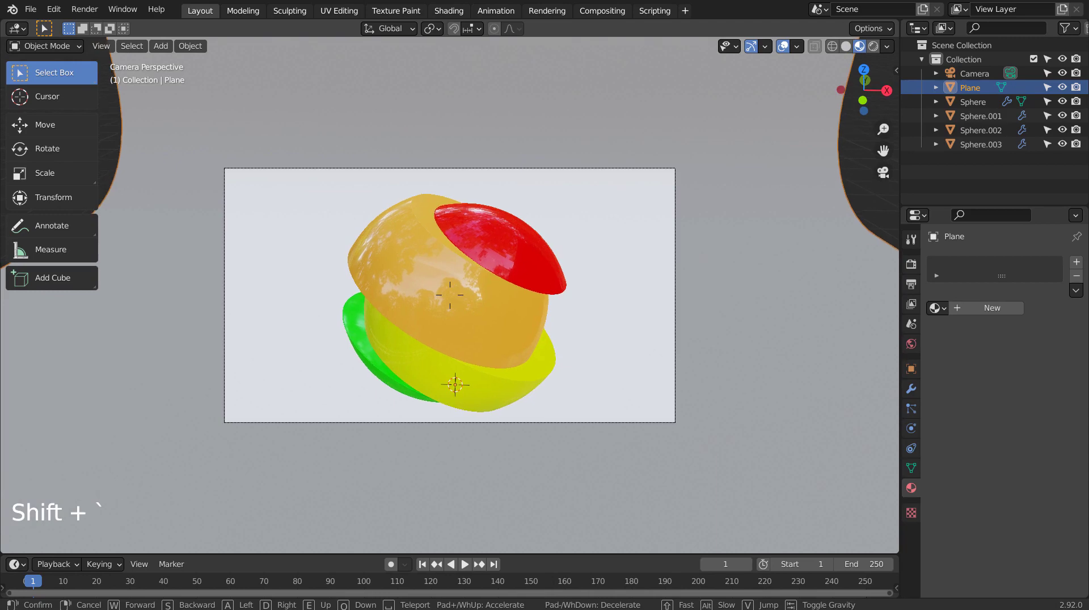
{"action": "left_click", "coordinate": [699, 291]}
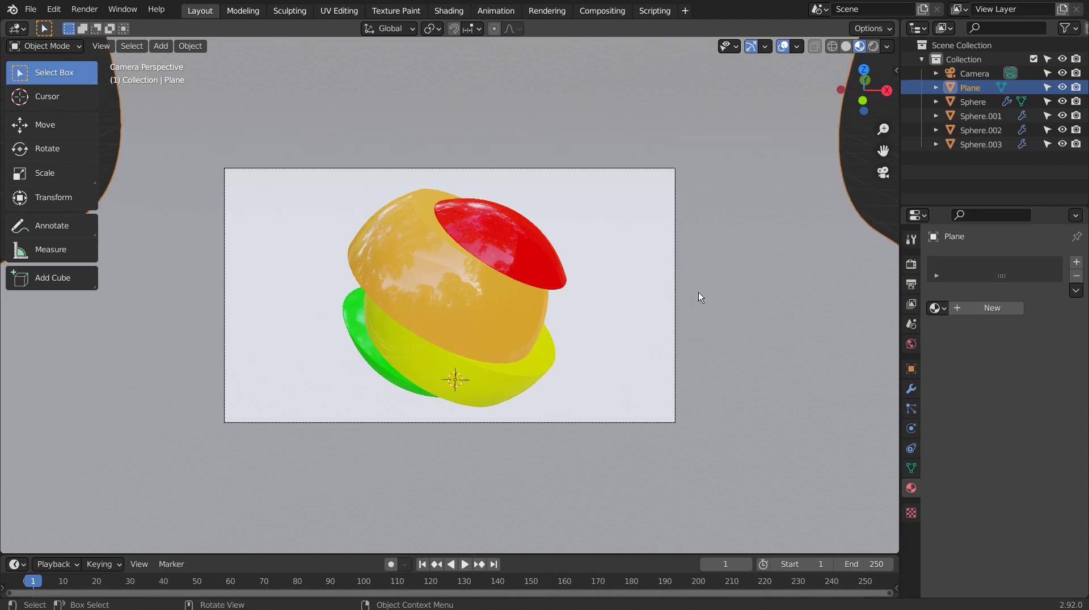
Give the plane a new light blue material with metallic 0.926 and roughness 0.169
{"action": "left_click", "coordinate": [1004, 310]}
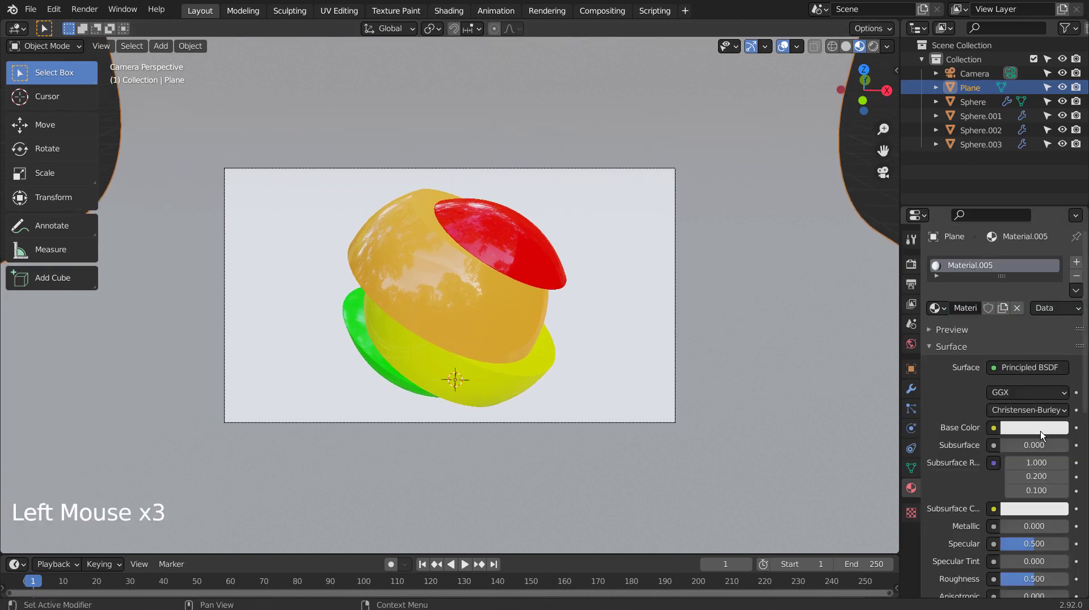
{"action": "left_click", "coordinate": [1037, 429]}
{"action": "left_click", "coordinate": [1007, 268]}
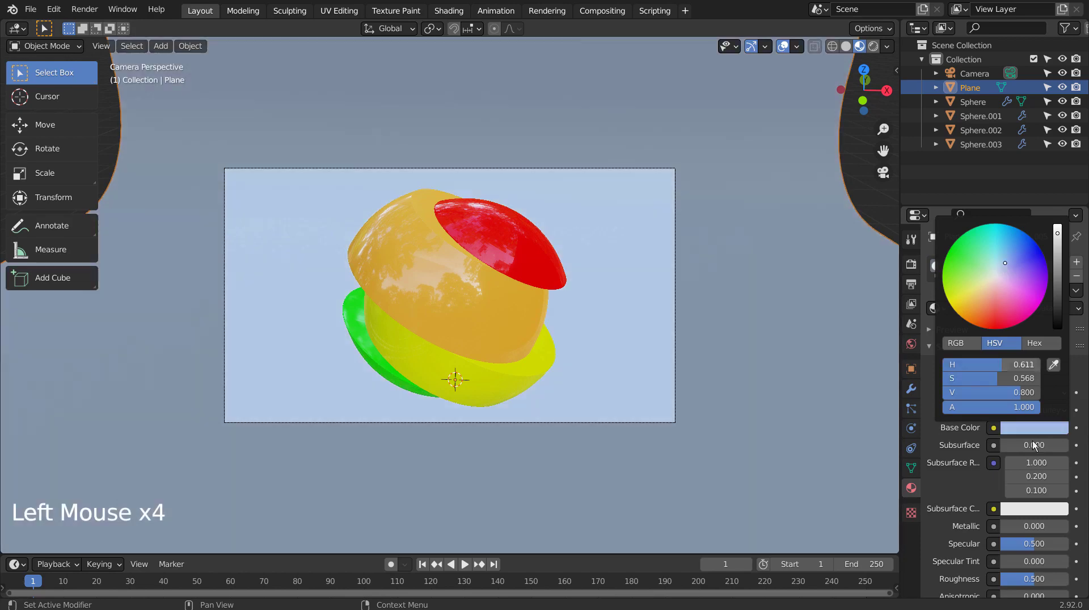
{"action": "left_click_drag", "start_coordinate": [1024, 526], "coordinate": [1060, 526]}
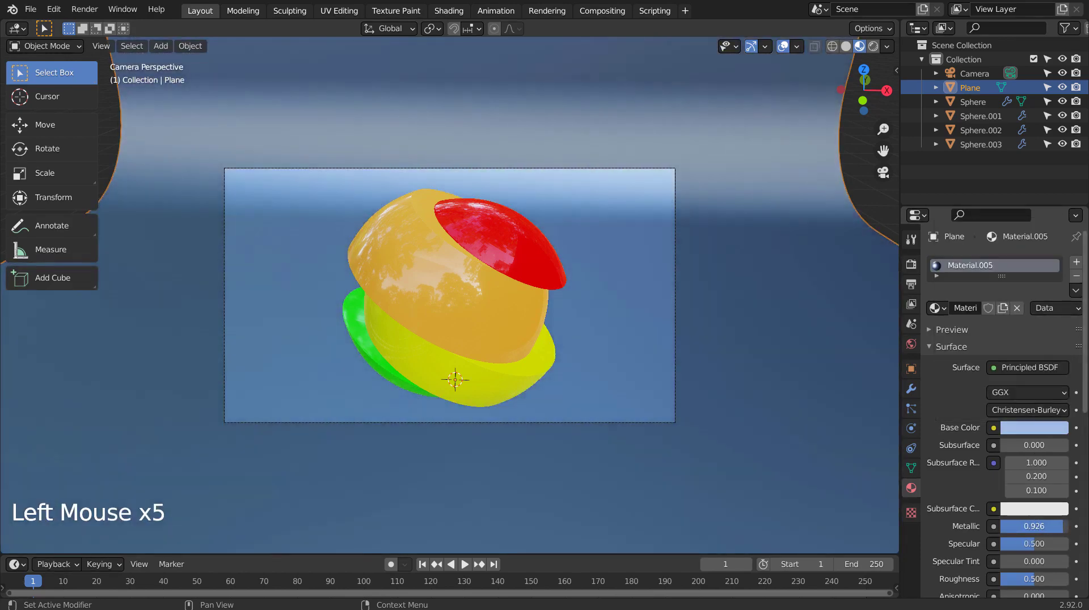
{"action": "left_click_drag", "start_coordinate": [1043, 579], "coordinate": [1011, 579]}
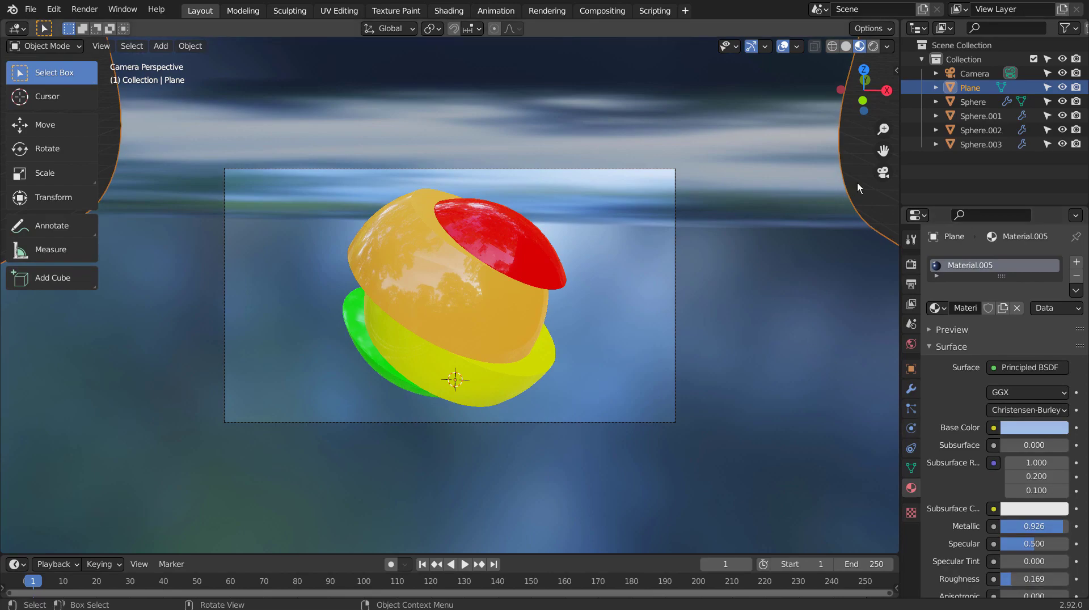
{"action": "left_click", "coordinate": [820, 97]}
Switch to rendered shading and replace the world's forest.exr with a Sky Texture
{"action": "left_click", "coordinate": [874, 47]}
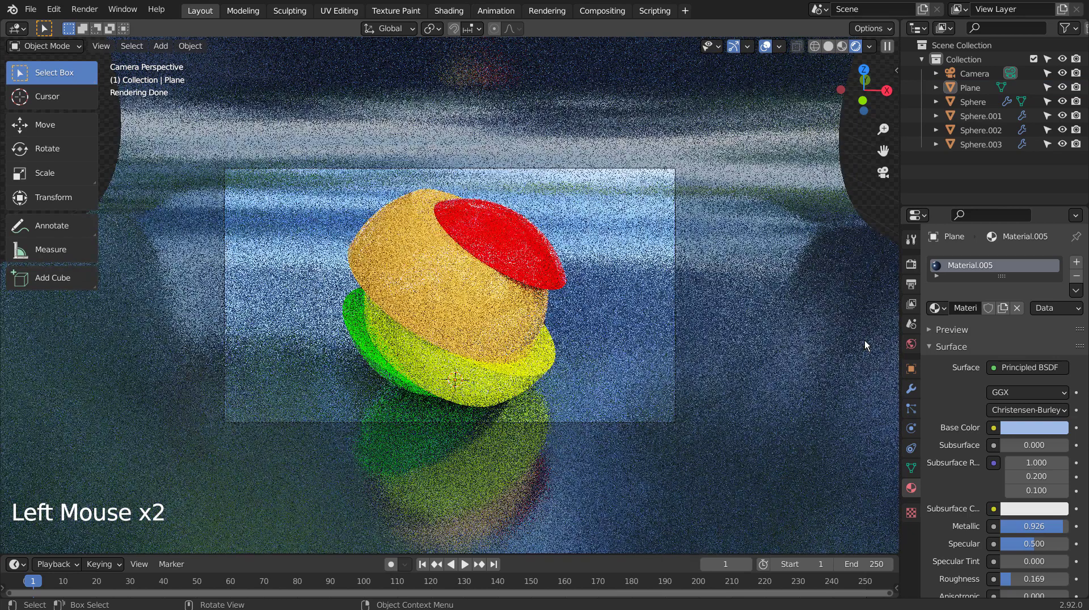
{"action": "left_click", "coordinate": [911, 343]}
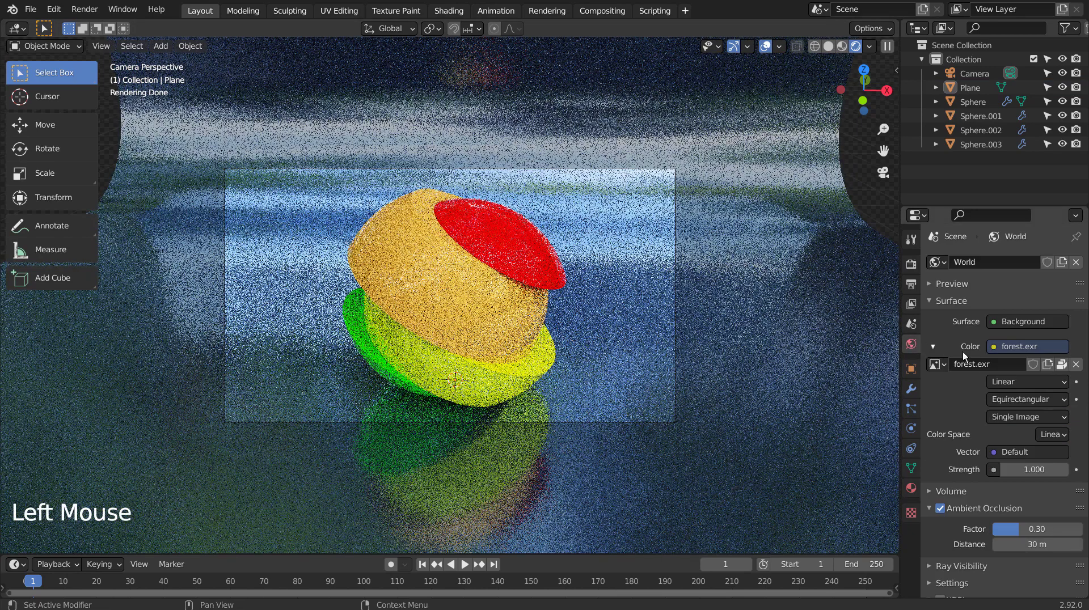
{"action": "left_click", "coordinate": [995, 347]}
{"action": "left_click", "coordinate": [711, 493]}
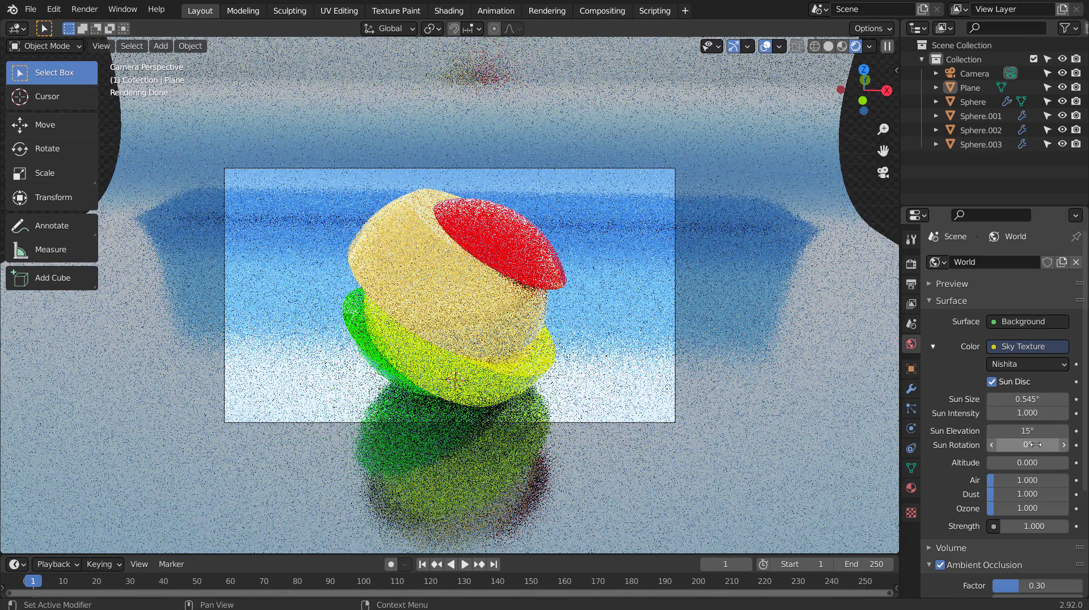
Set sun rotation 90°, sun intensity 1.0, sun elevation 35° and sky strength 0.1
{"action": "left_click", "coordinate": [1035, 444]}
{"action": "key", "text": "Return"}
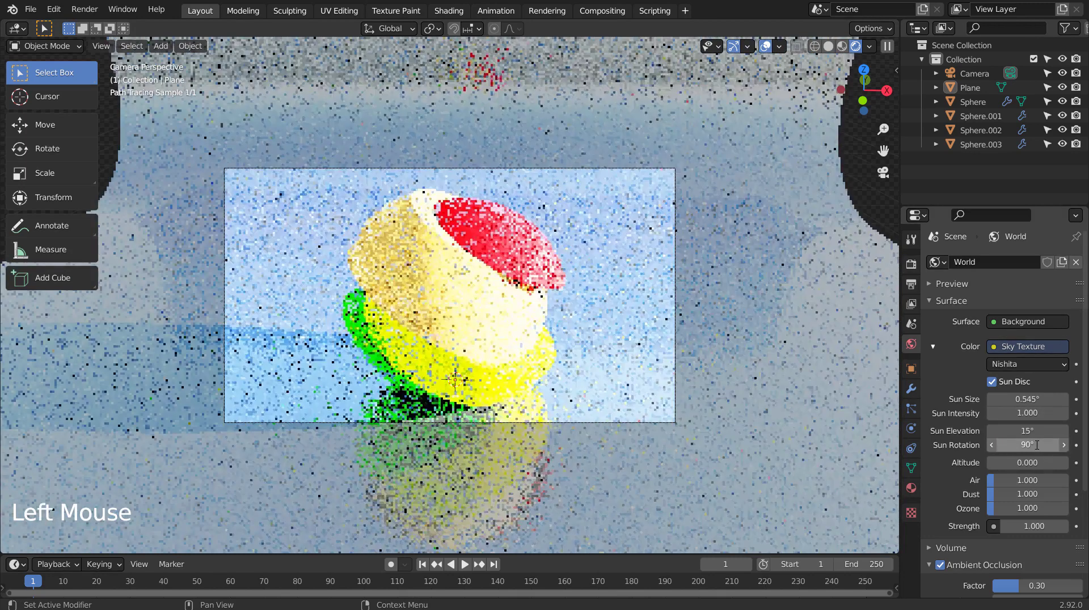
{"action": "left_click", "coordinate": [1027, 414]}
{"action": "type", "text": "1.0"}
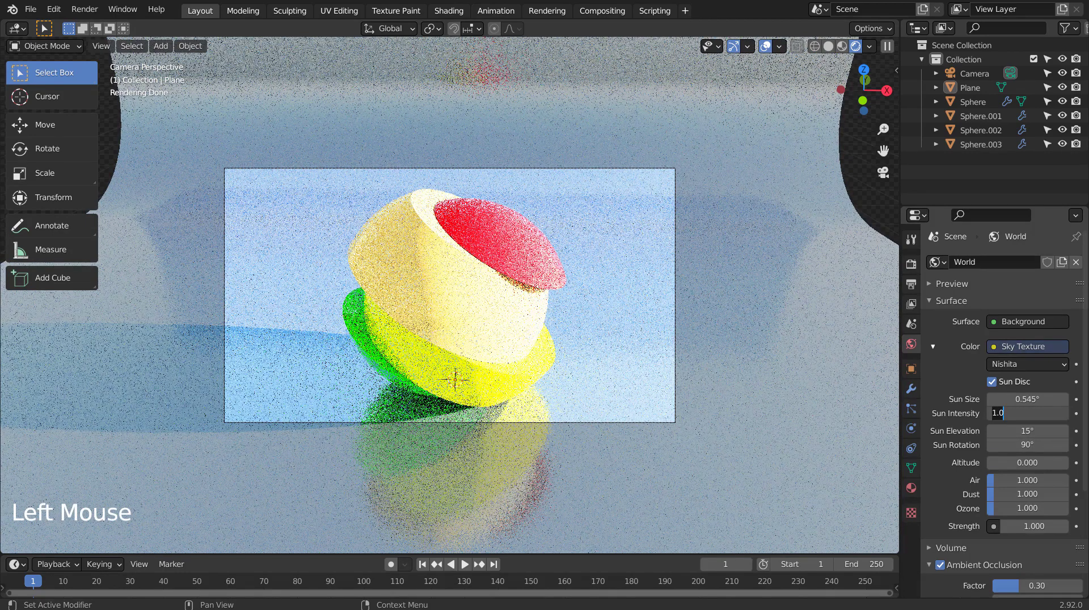
{"action": "left_click", "coordinate": [1024, 432]}
{"action": "left_click_drag", "start_coordinate": [1024, 432], "coordinate": [1035, 433]}
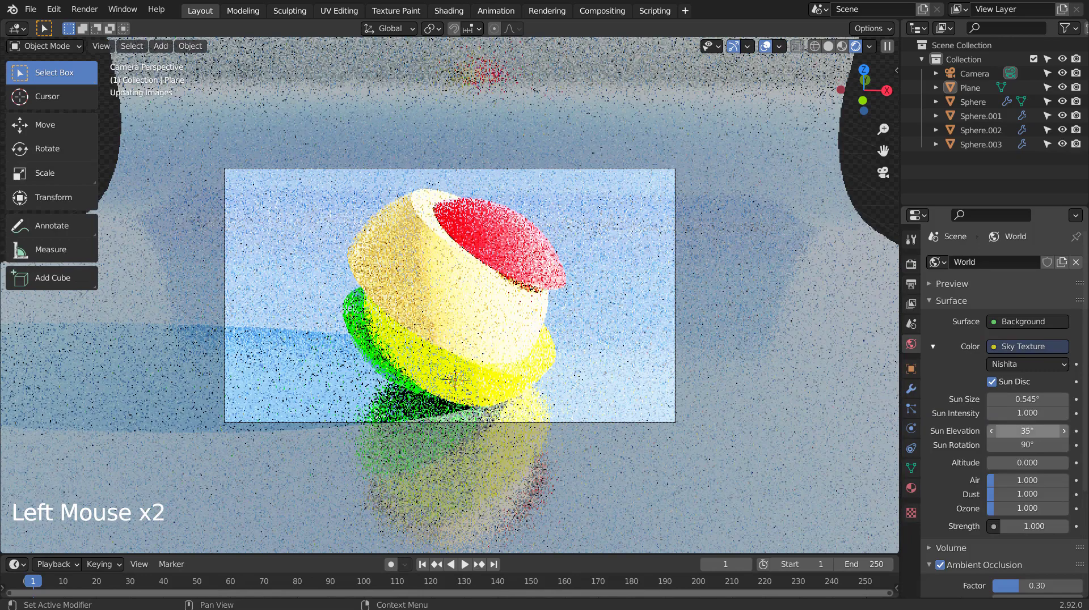
{"action": "left_click", "coordinate": [1029, 526]}
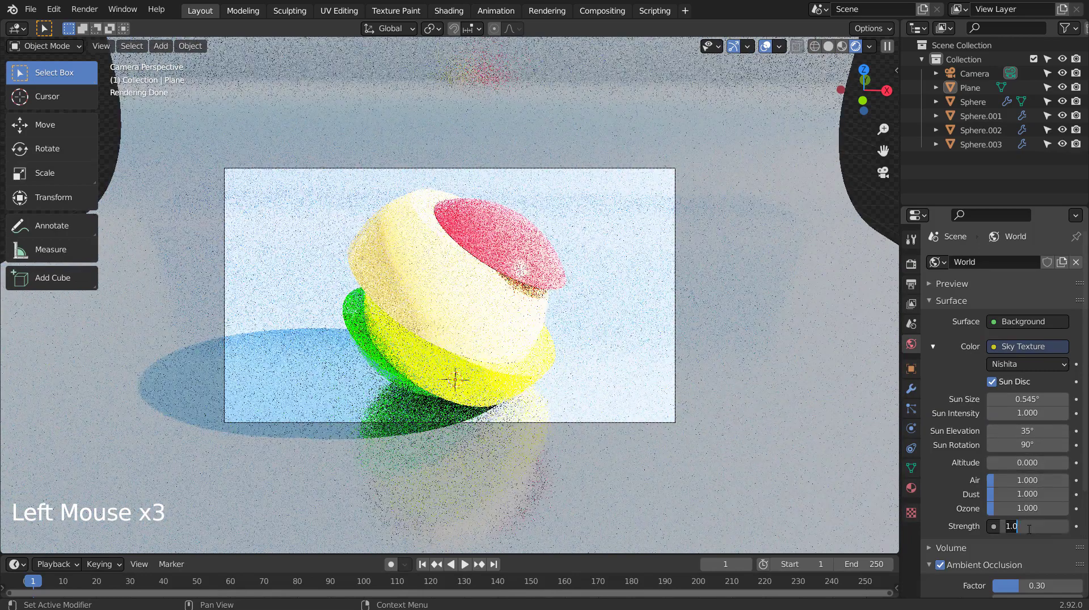
{"action": "type", "text": ".1"}
{"action": "key", "text": "Return"}
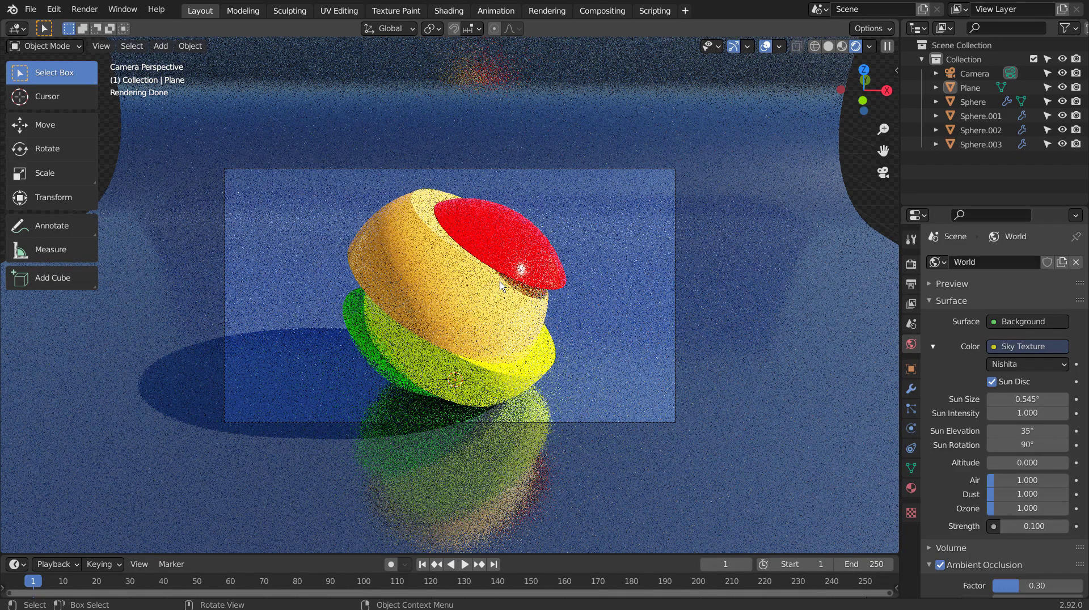
Check the Compositing workspace, return to Layout and set render samples to 32
{"action": "left_click", "coordinate": [605, 12]}
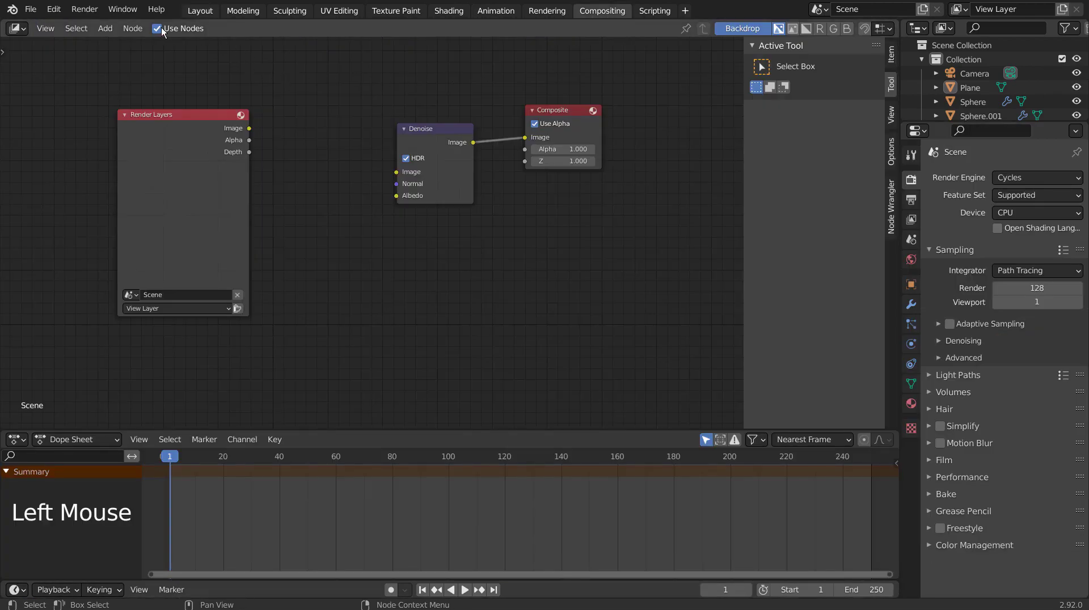
{"action": "left_click", "coordinate": [200, 11]}
{"action": "left_click", "coordinate": [200, 10]}
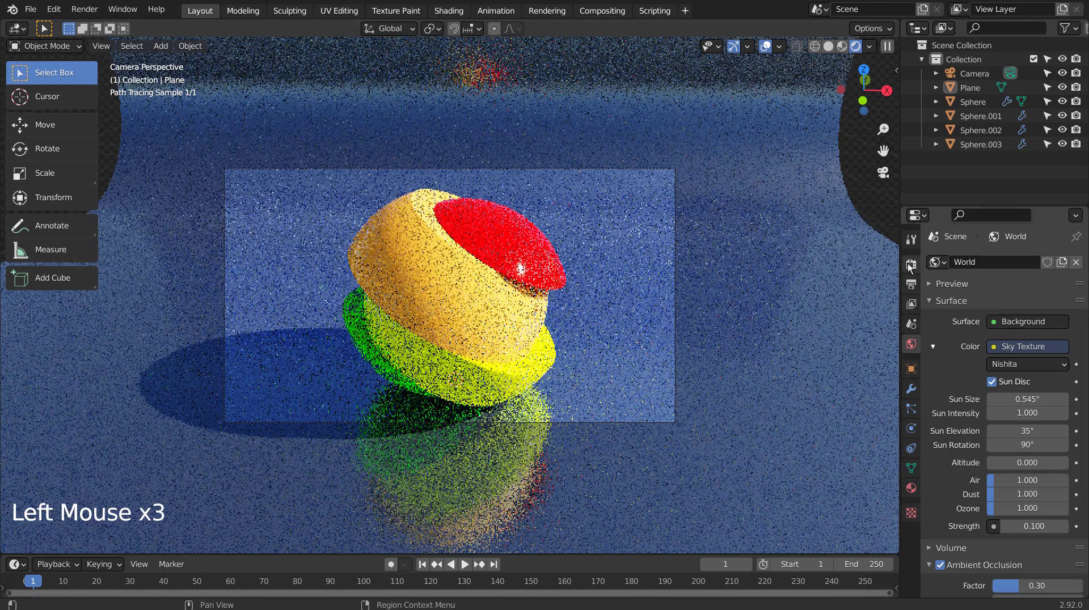
{"action": "left_click", "coordinate": [909, 265]}
{"action": "left_click", "coordinate": [1036, 373]}
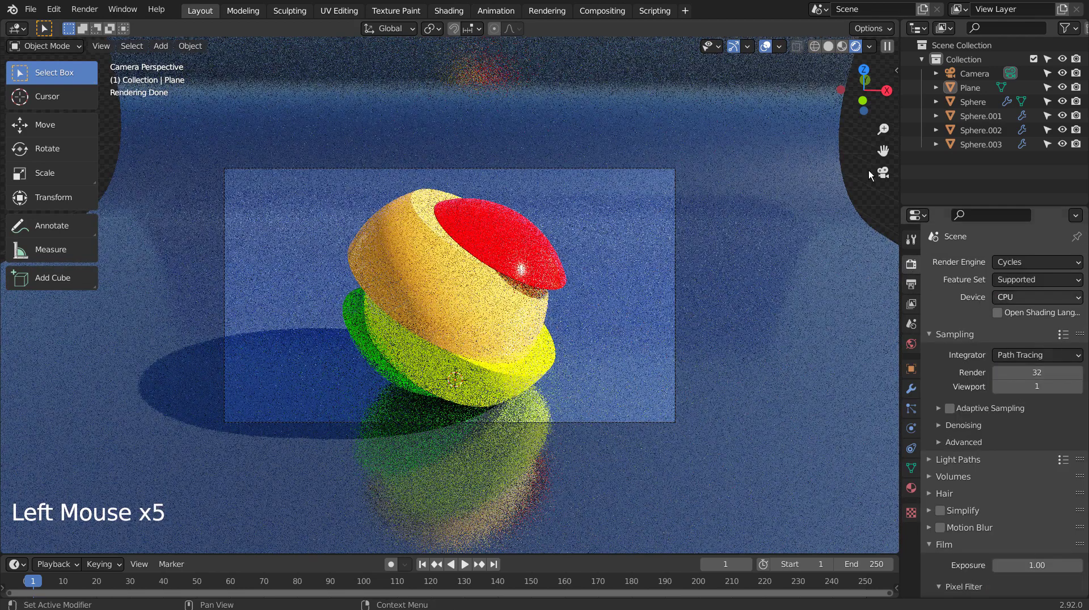
Switch to solid shading, save the file and cancel the running render early
{"action": "left_click", "coordinate": [828, 47]}
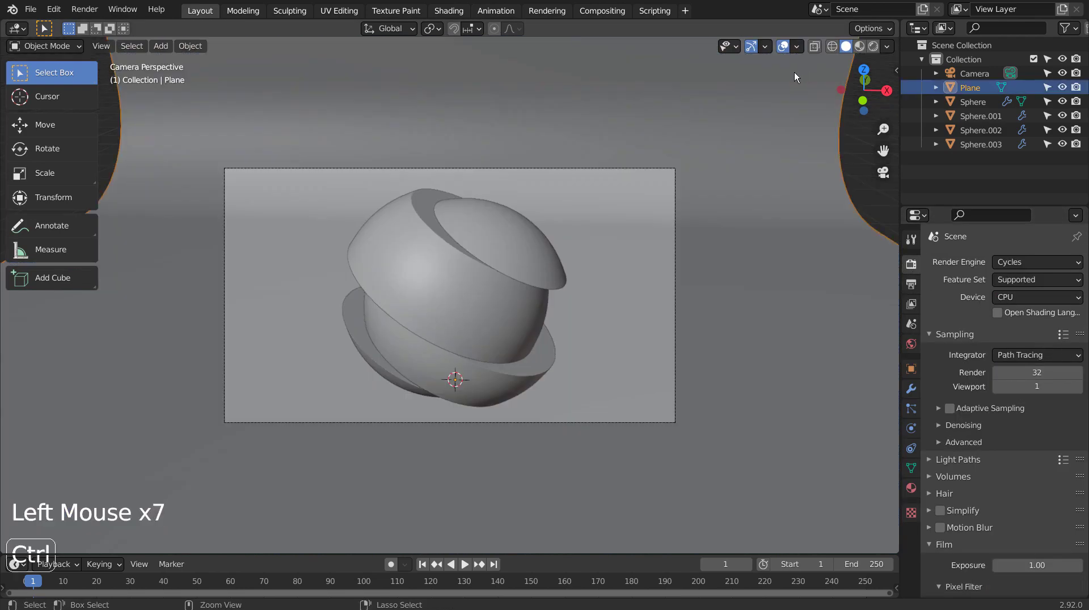
{"action": "key", "text": "ctrl+s"}
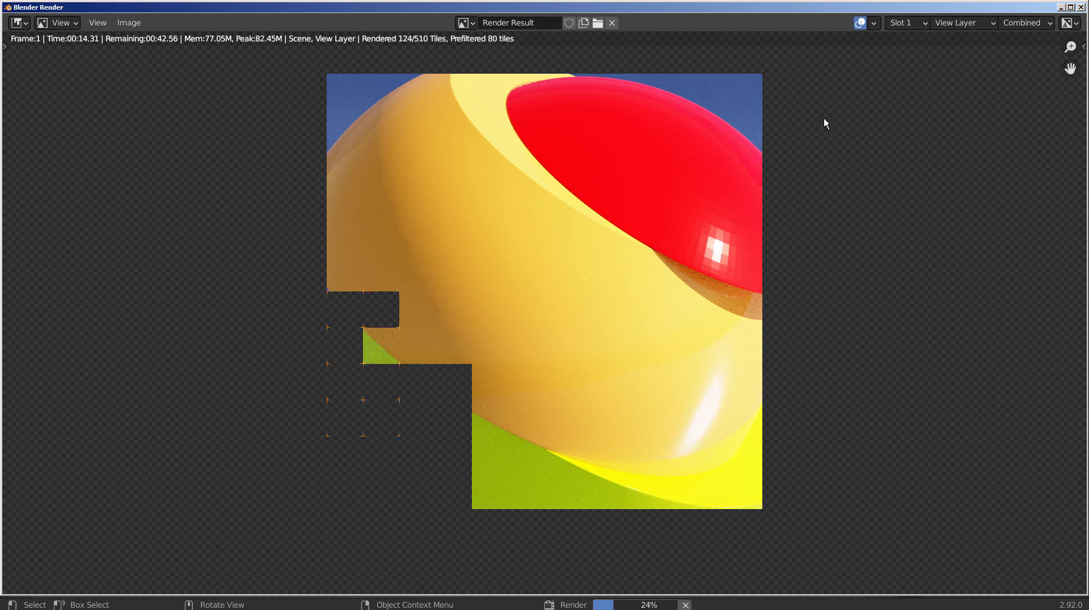
{"action": "key", "text": "Escape"}
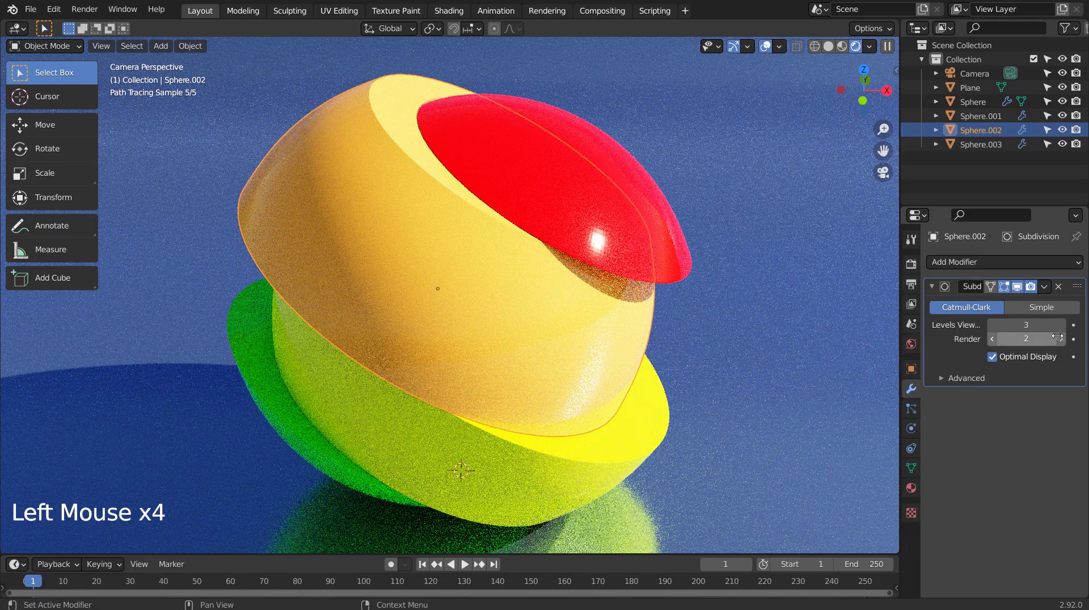
Set Sphere.003's render subdivision level to 3 and select the Sphere object
{"action": "left_click", "coordinate": [532, 474]}
{"action": "left_click", "coordinate": [1027, 338]}
{"action": "type", "text": "2"}
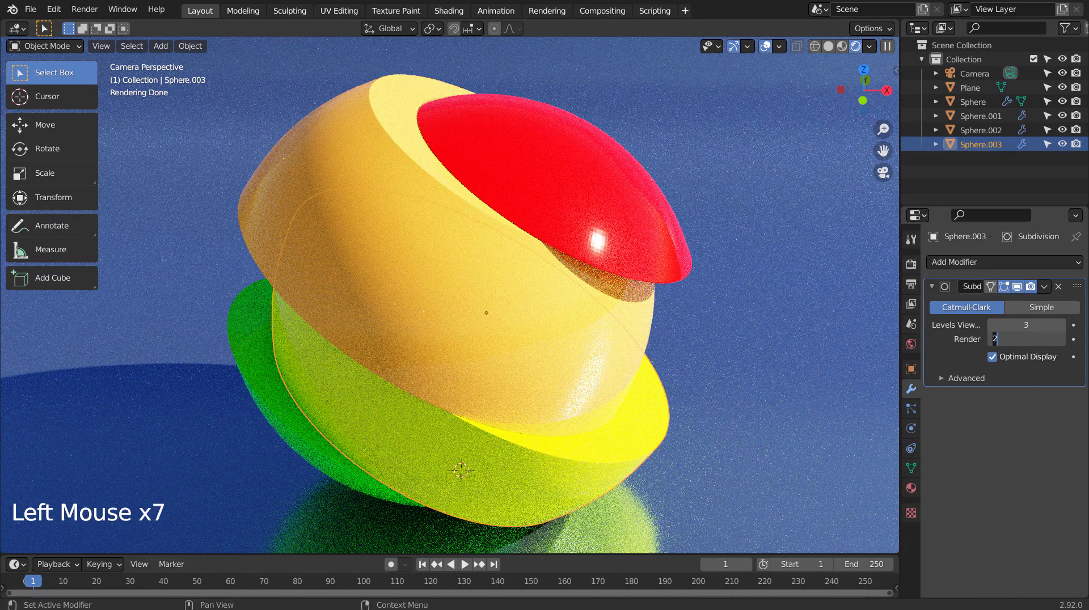
{"action": "key", "text": "Return"}
{"action": "left_click", "coordinate": [1060, 339]}
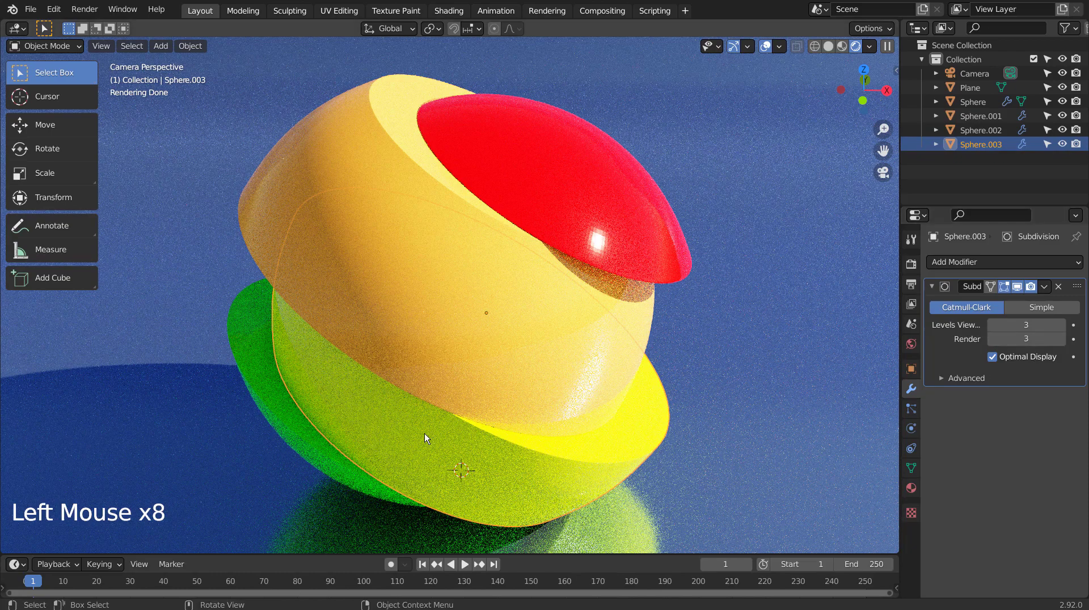
{"action": "left_click", "coordinate": [300, 453]}
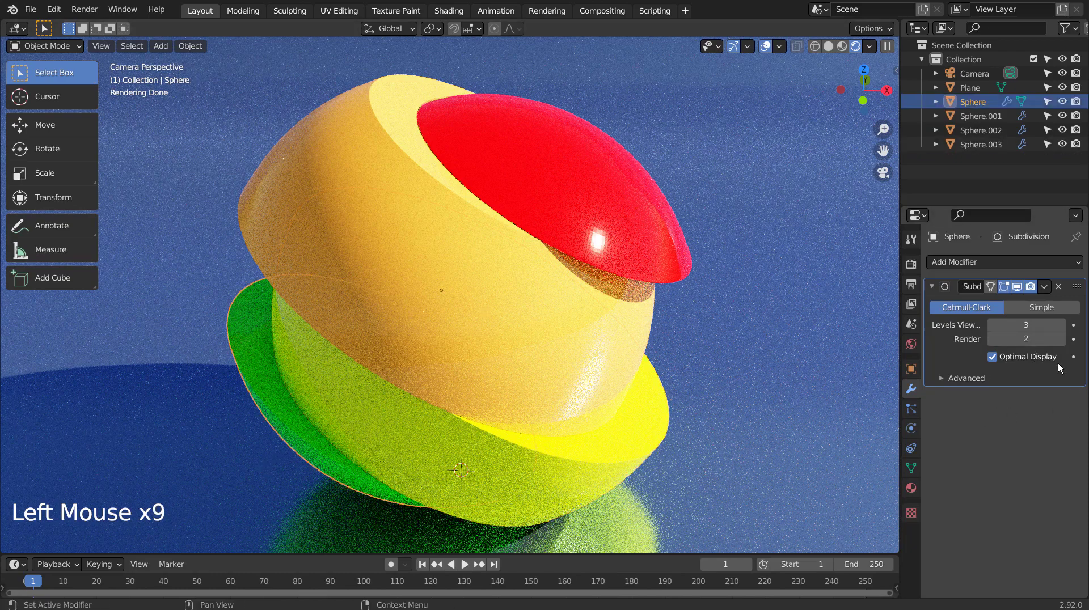
{"action": "left_click", "coordinate": [1020, 346]}
Shade the red cap Sphere.001 smooth
{"action": "left_click", "coordinate": [611, 253]}
{"action": "right_click", "coordinate": [610, 225]}
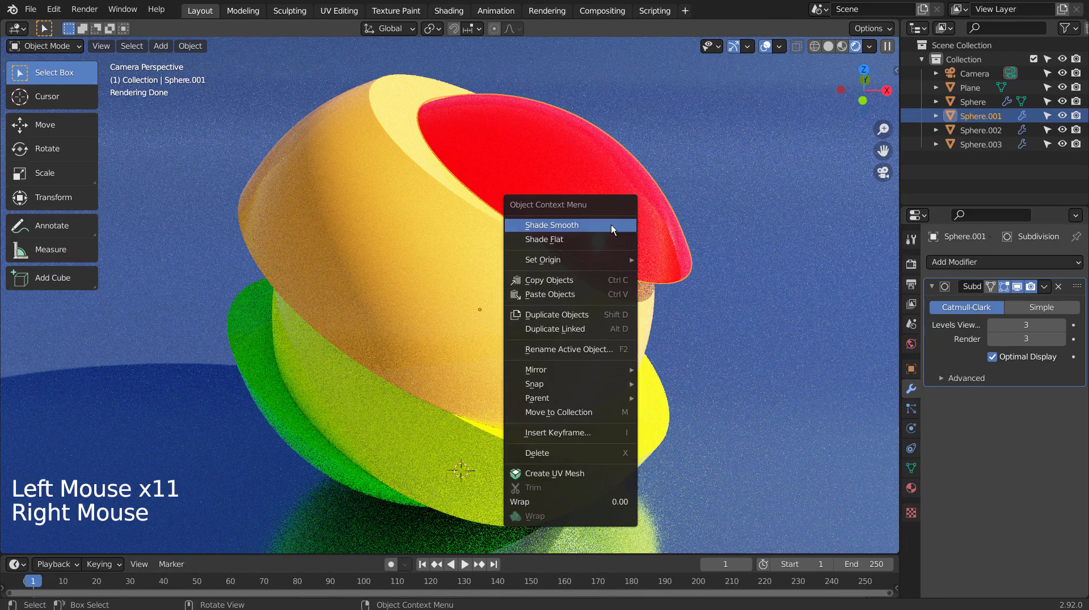
{"action": "left_click", "coordinate": [610, 225]}
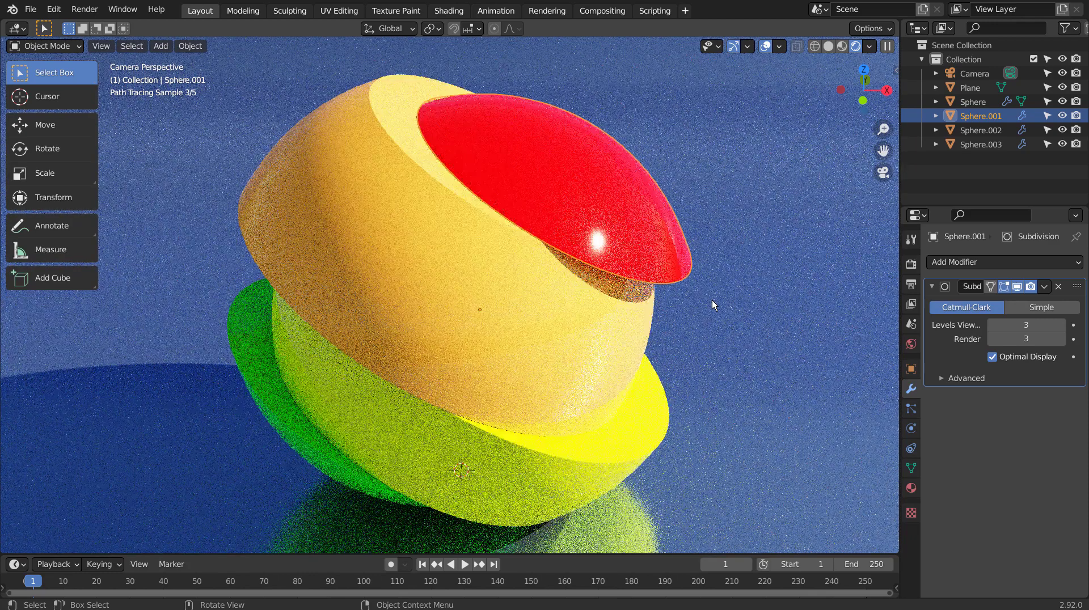
Save as blueprint.blend, switch to solid shading and render the final camera image
{"action": "left_click", "coordinate": [712, 301]}
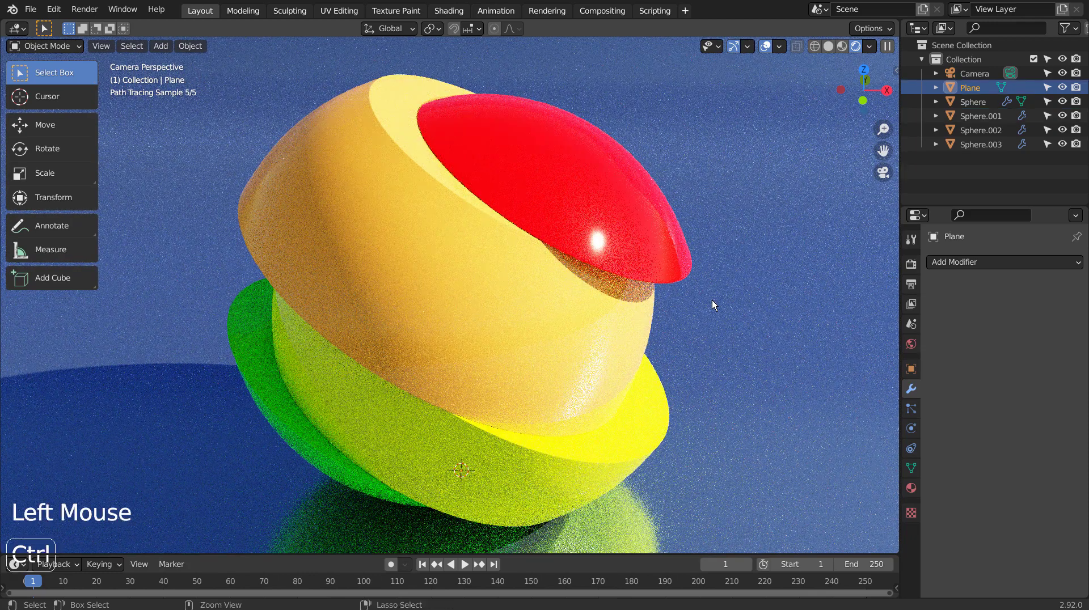
{"action": "key", "text": "ctrl+s"}
{"action": "left_click", "coordinate": [829, 47]}
{"action": "key", "text": "F12"}
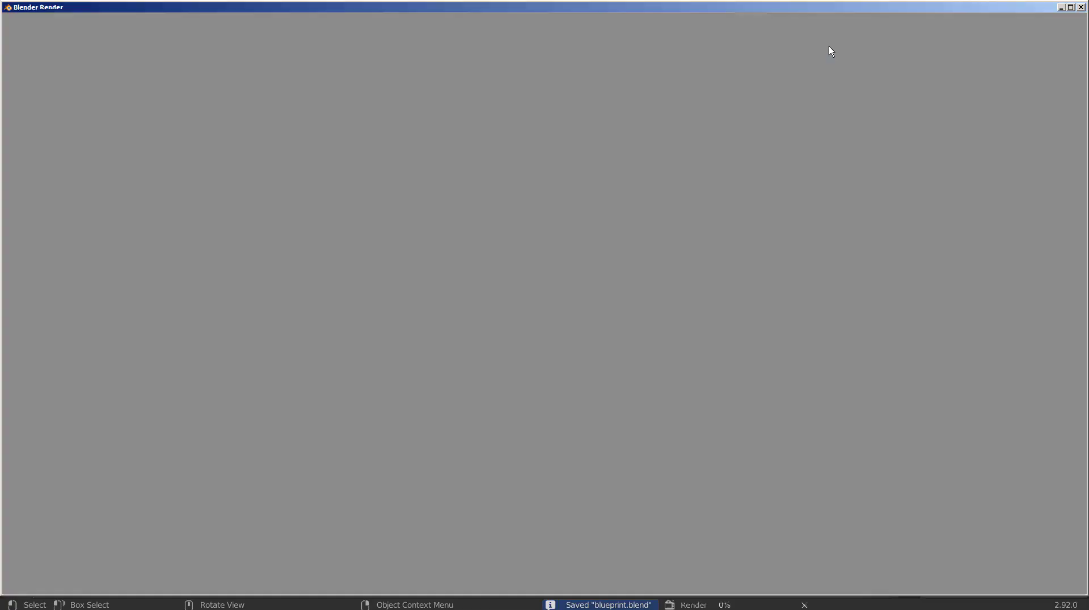